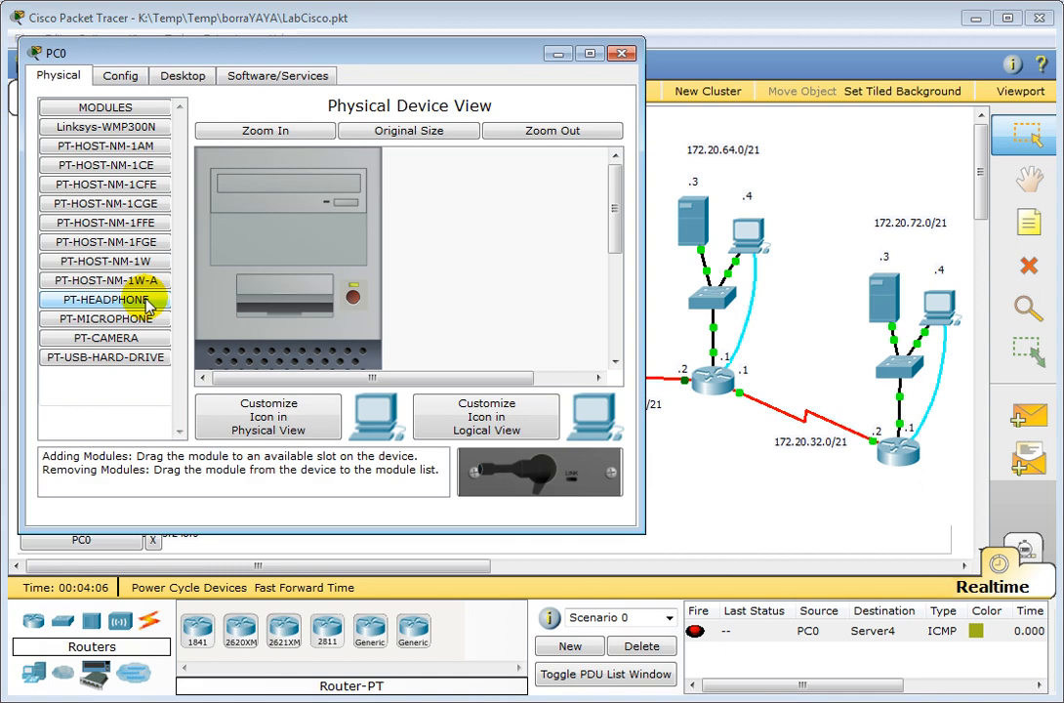
Step: Open a terminal session on PC0 at 9600 bits per second, 8 data bits, no parity, 1 stop bit and no flow control
{"action": "left_click", "coordinate": [189, 84]}
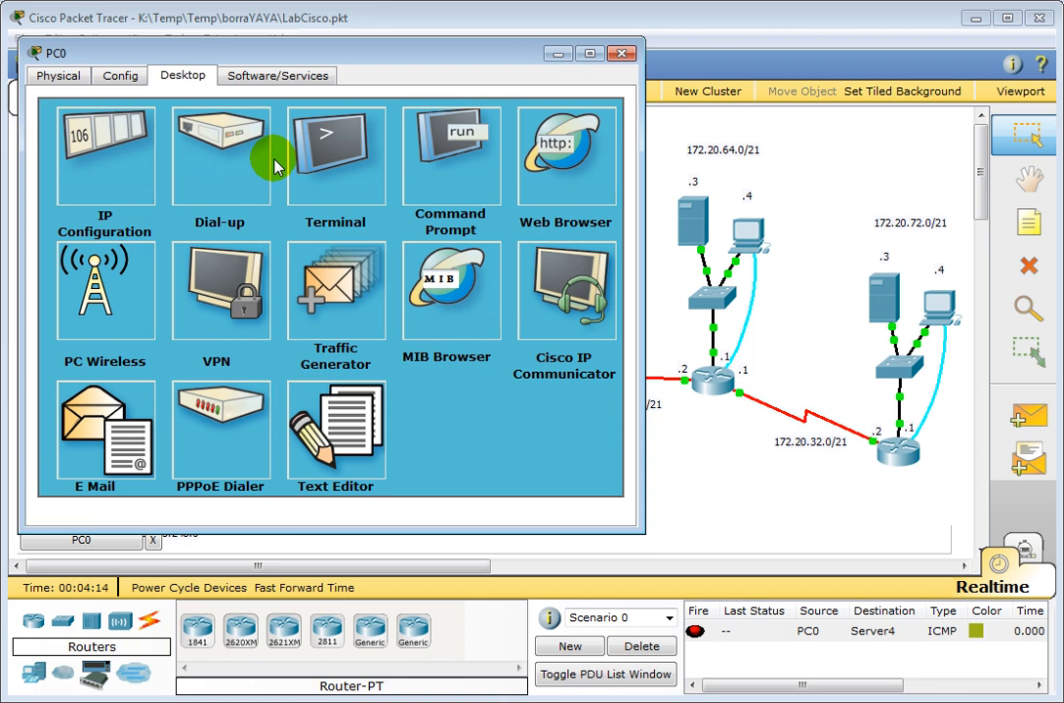
{"action": "left_click", "coordinate": [328, 156]}
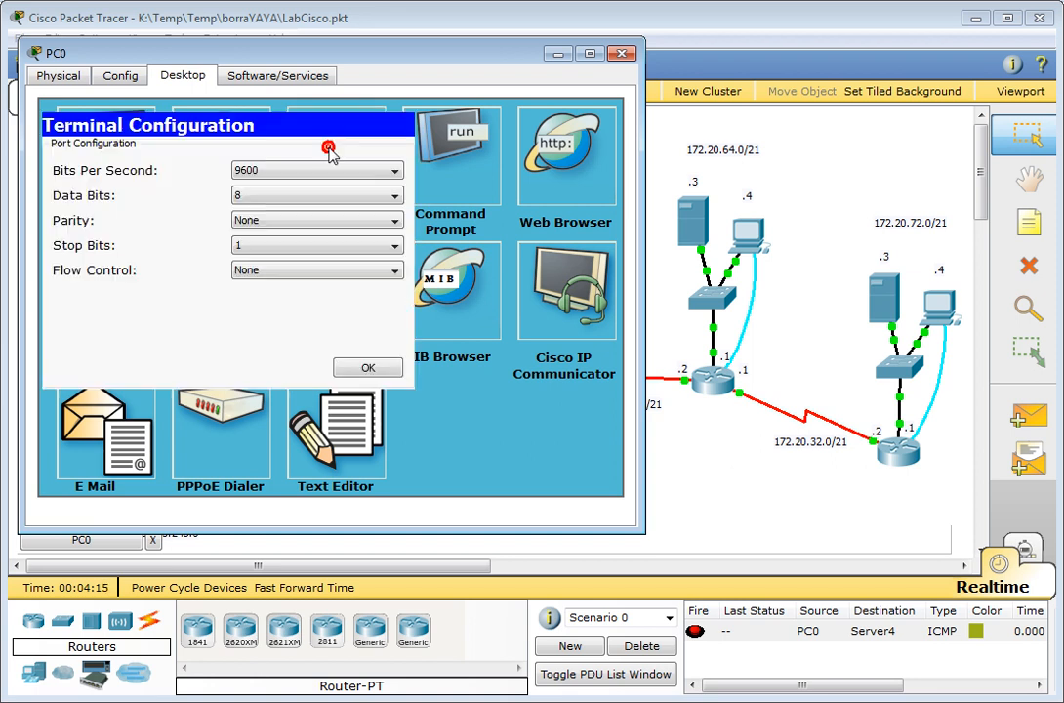
{"action": "left_click", "coordinate": [365, 367]}
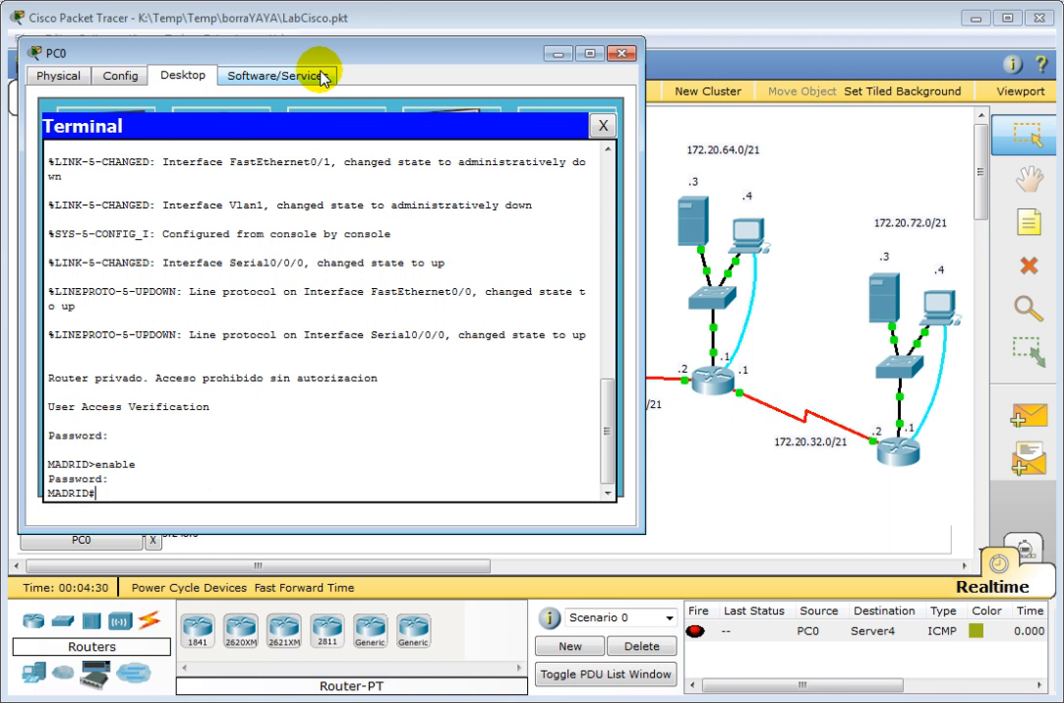
Step: Display the MADRID router's startup configuration with show startup-config and page through to its end
{"action": "type", "text": "show startu"}
{"action": "key", "text": "Tab"}
{"action": "key", "text": "Return"}
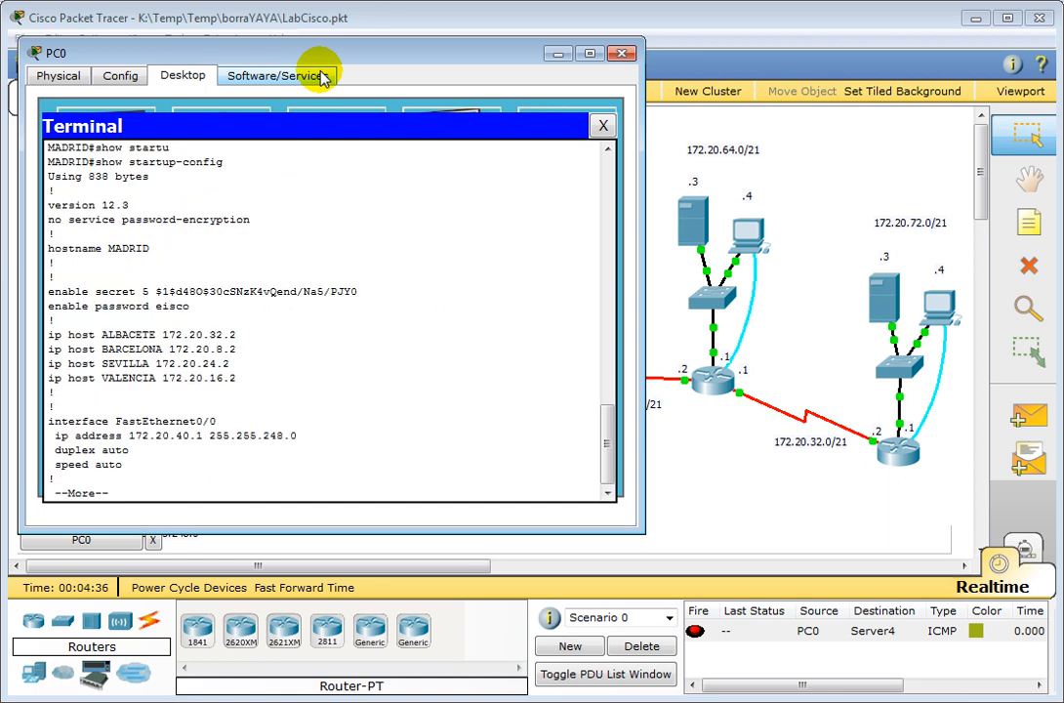
{"action": "key", "text": "space"}
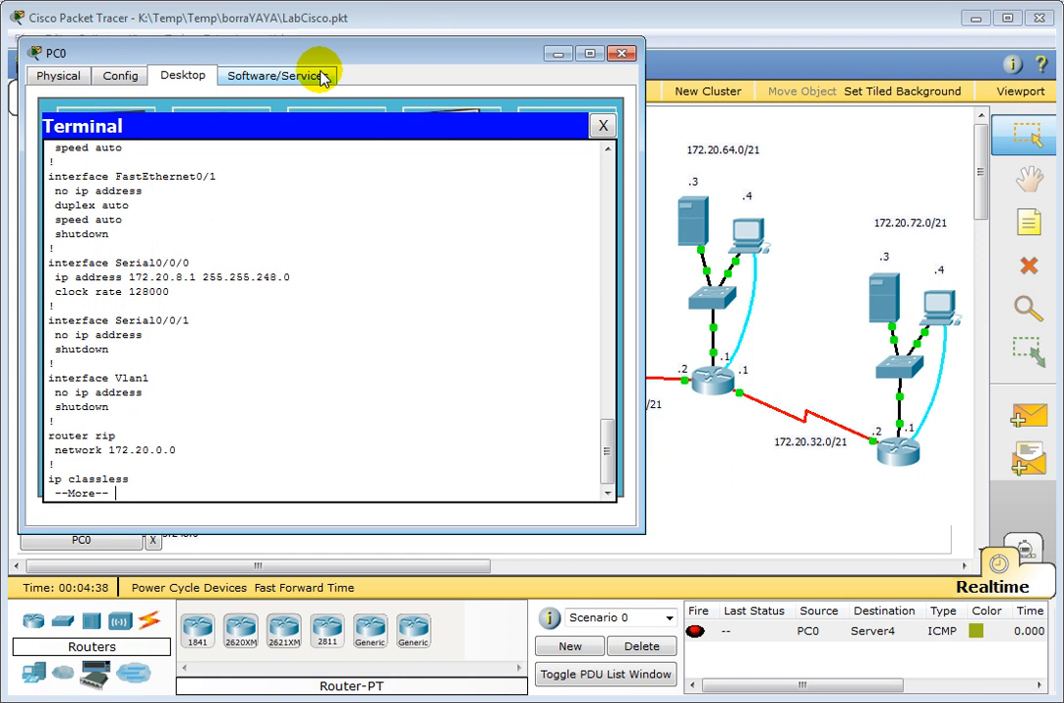
{"action": "key", "text": "space"}
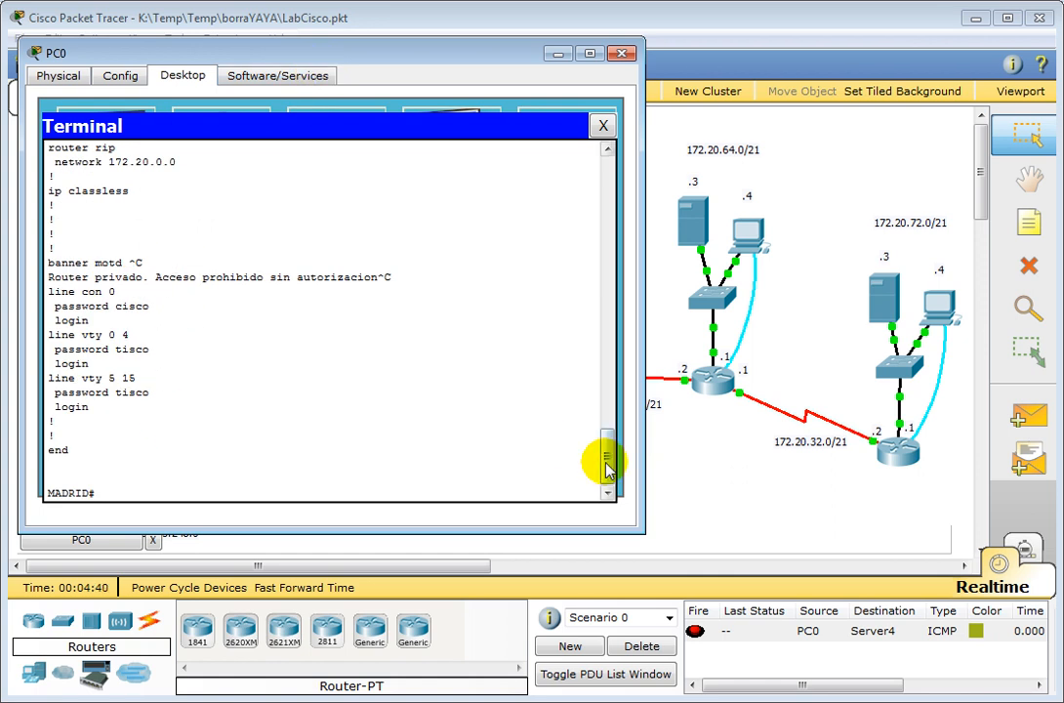
{"action": "mouse_move", "coordinate": [605, 466]}
{"action": "left_mouse_down"}
{"action": "mouse_move", "coordinate": [613, 322]}
{"action": "mouse_move", "coordinate": [613, 478]}
{"action": "left_mouse_up"}
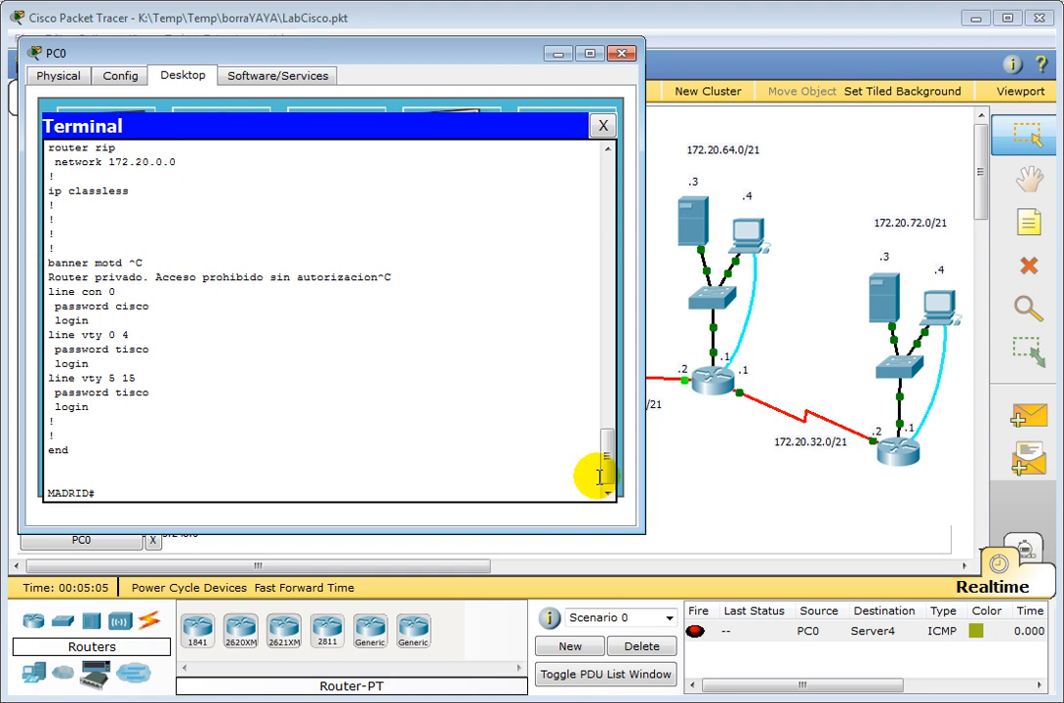
Step: List the router's flash contents with show flash: and highlight the IOS image file name in the output
{"action": "type", "text": "show"}
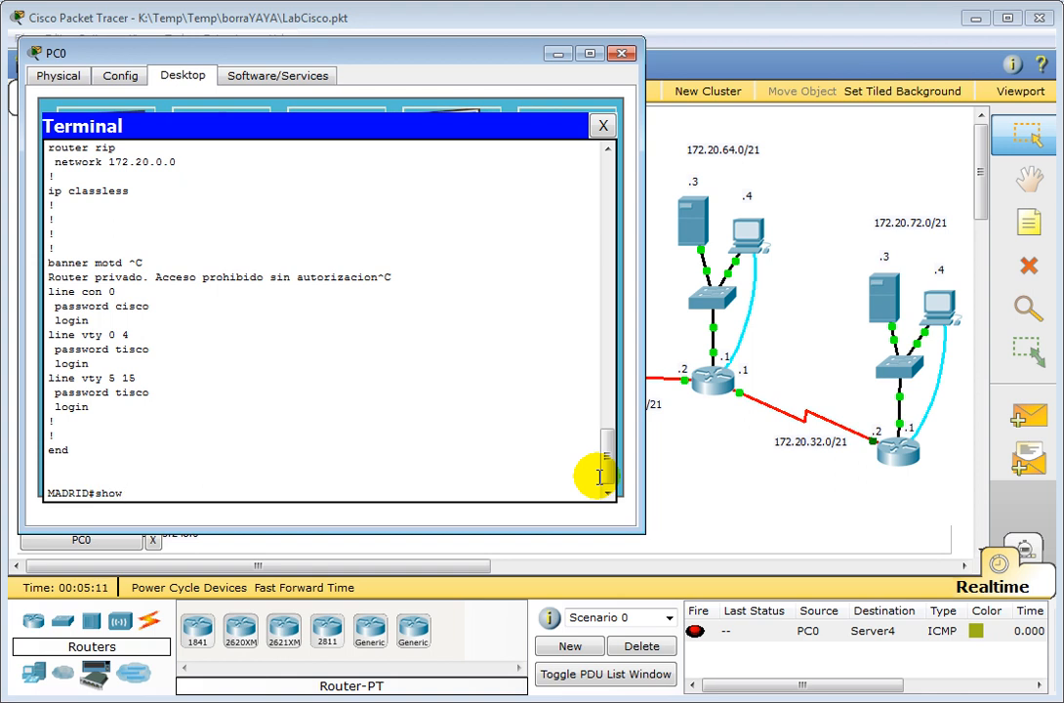
{"action": "type", "text": "flash"}
{"action": "key", "text": "Tab"}
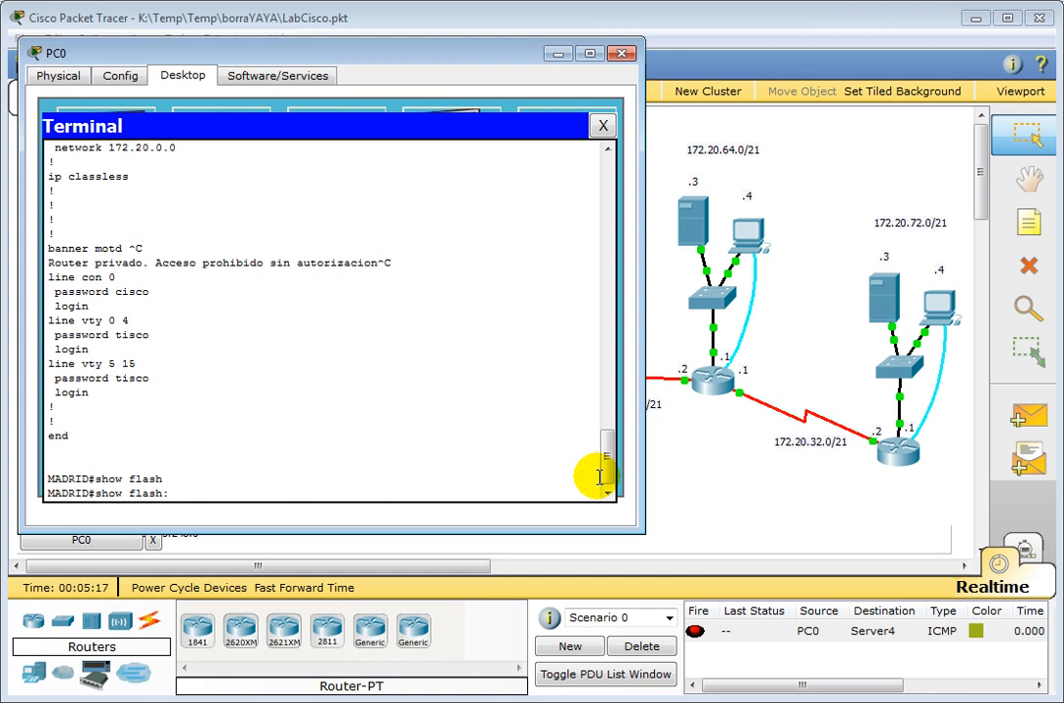
{"action": "key", "text": "Return"}
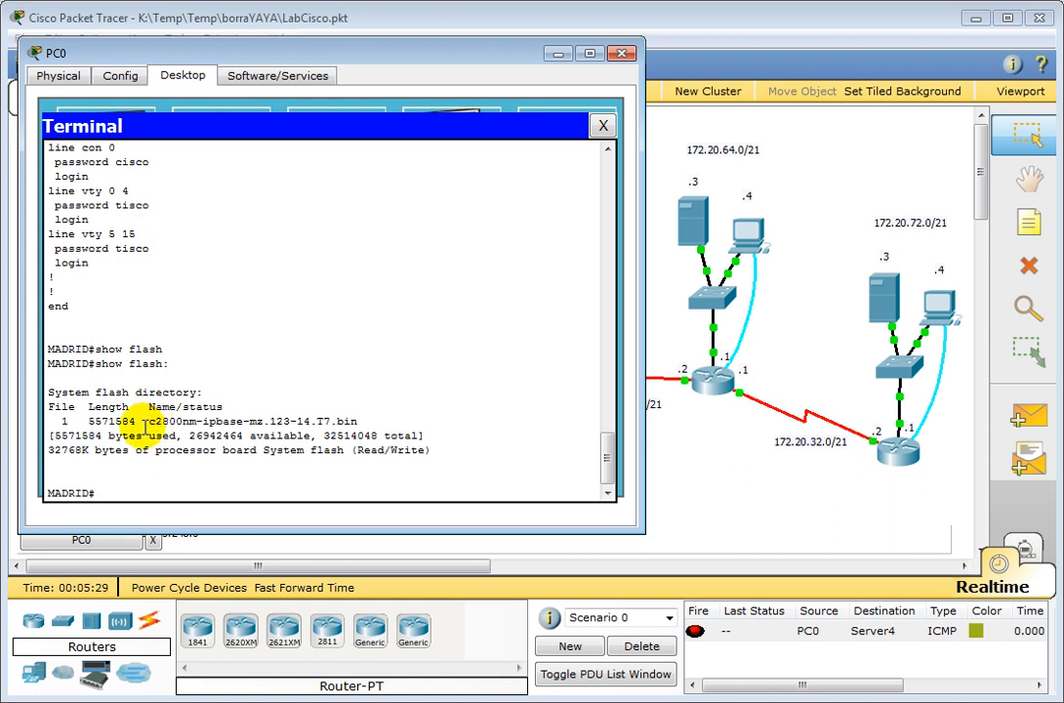
{"action": "left_click_drag", "start_coordinate": [148, 420], "coordinate": [360, 421]}
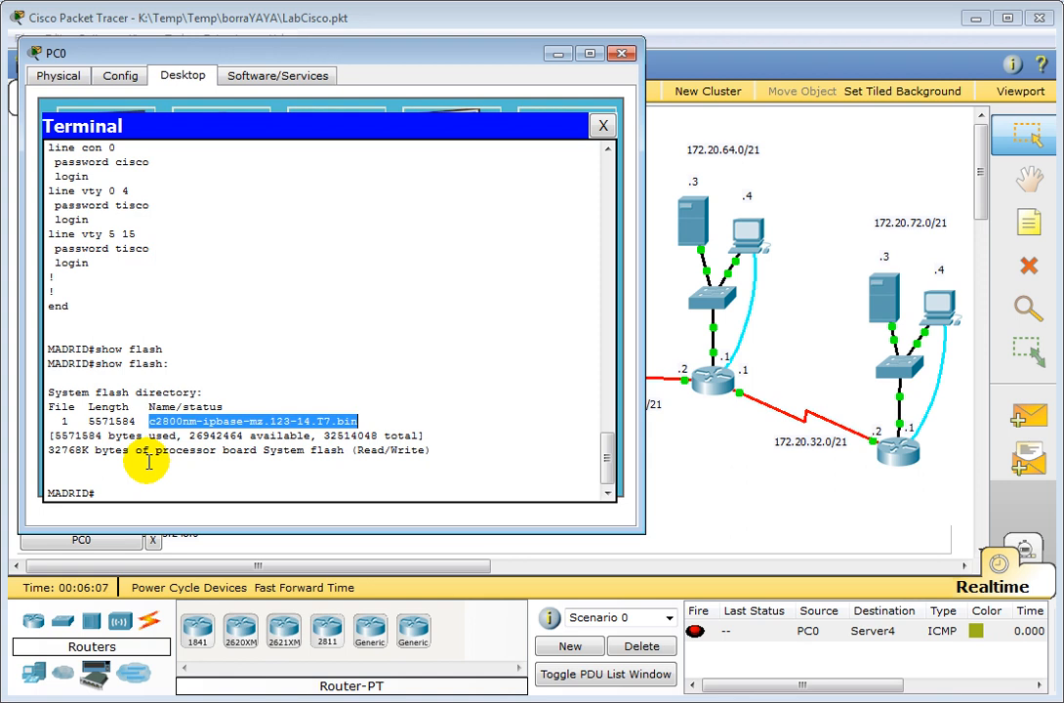
Step: Review the router's full startup configuration again with show startup-config, and close PC0's terminal and device window
{"action": "type", "text": "show star"}
{"action": "key", "text": "Tab"}
{"action": "key", "text": "Return"}
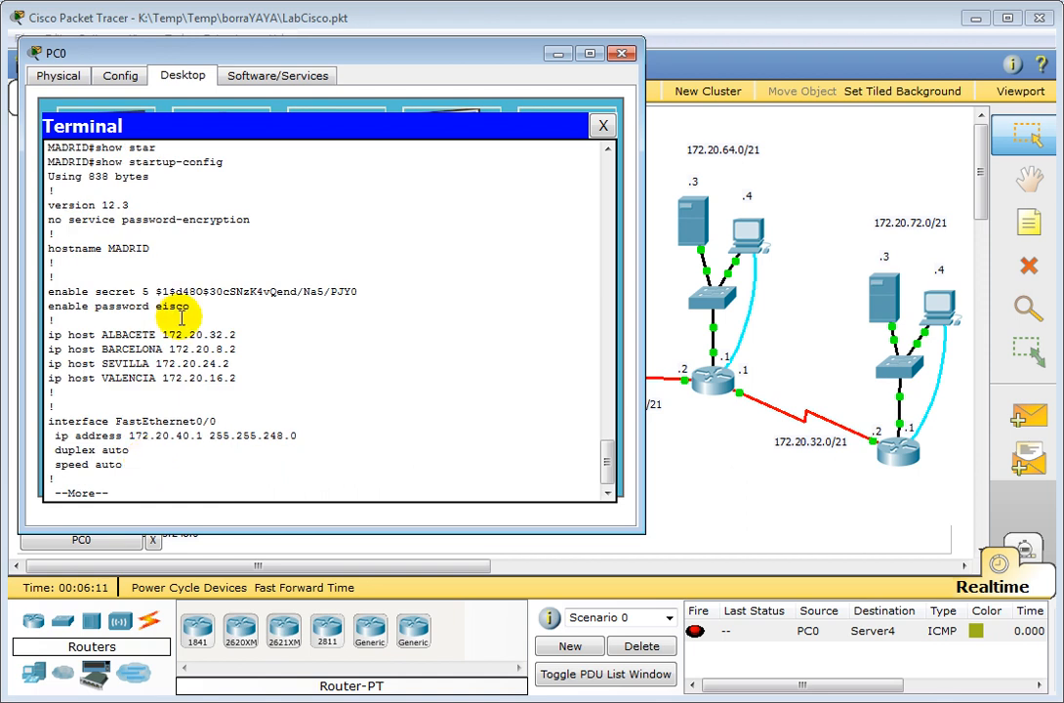
{"action": "left_click_drag", "start_coordinate": [47, 177], "coordinate": [141, 453]}
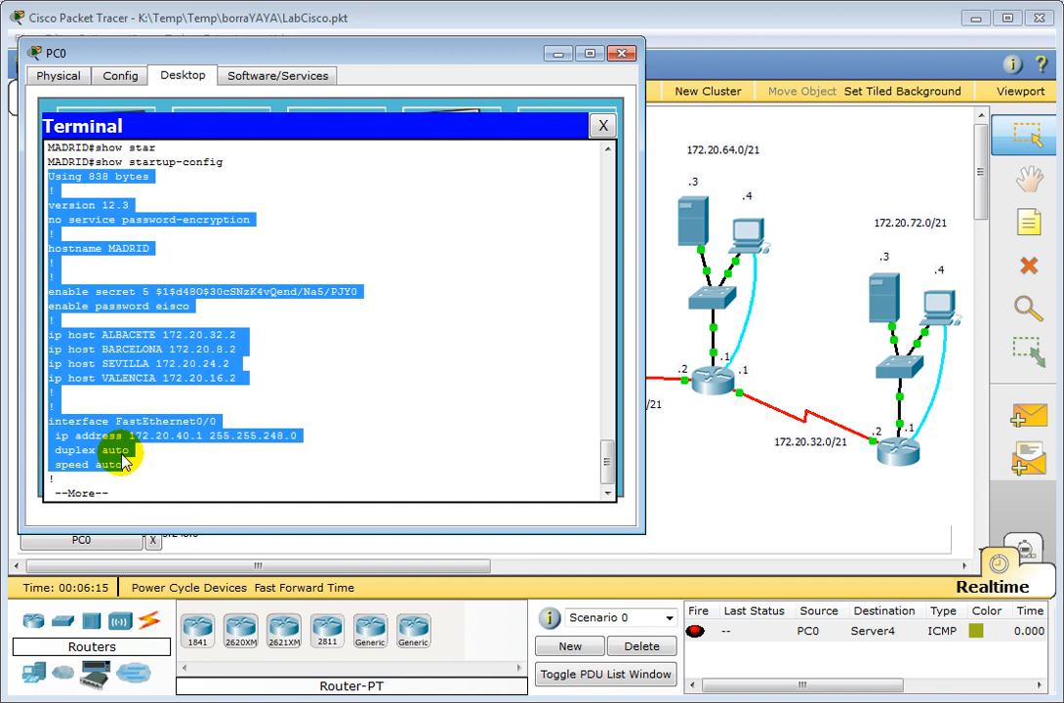
{"action": "right_click", "coordinate": [118, 465]}
{"action": "left_click", "coordinate": [173, 476]}
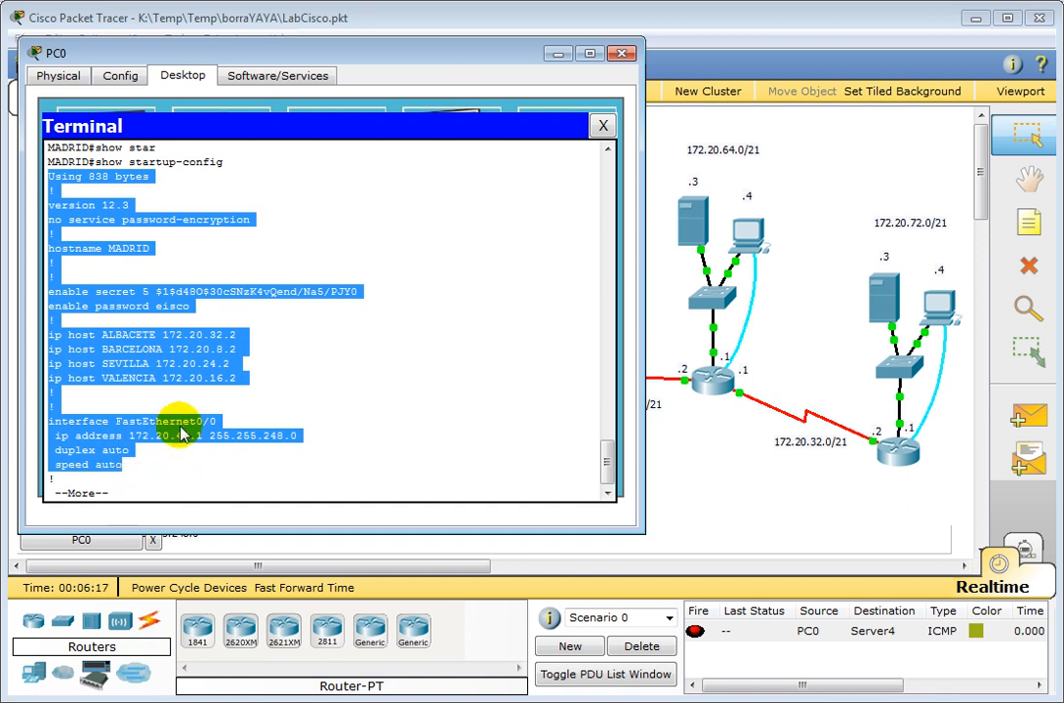
{"action": "left_click", "coordinate": [200, 478]}
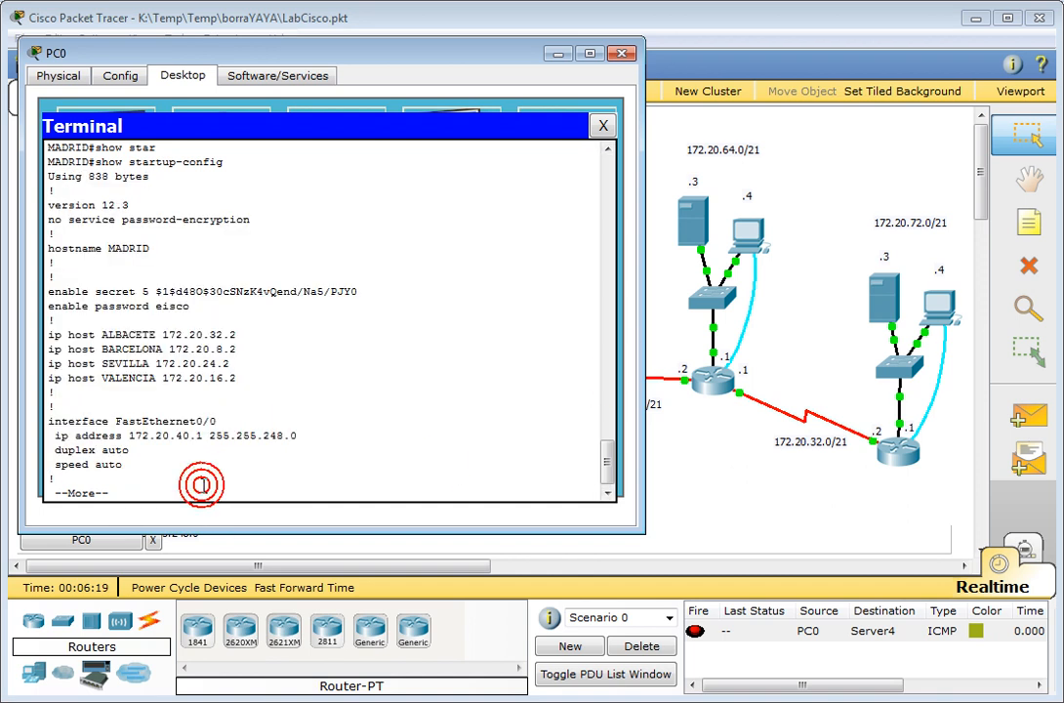
{"action": "key", "text": "space"}
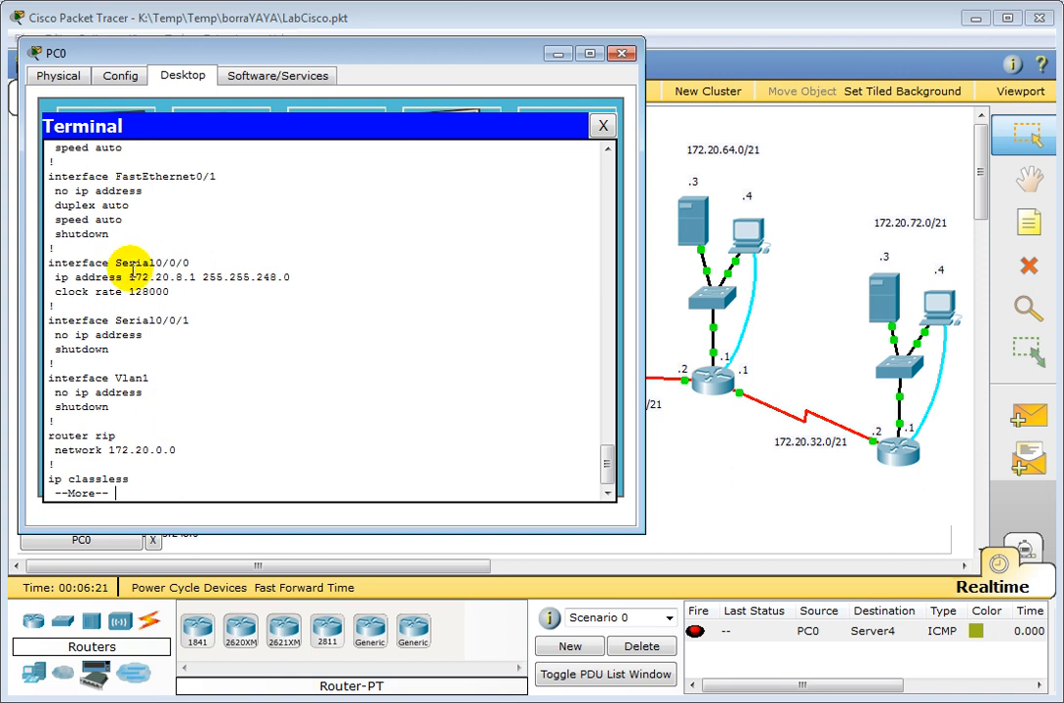
{"action": "key", "text": "space"}
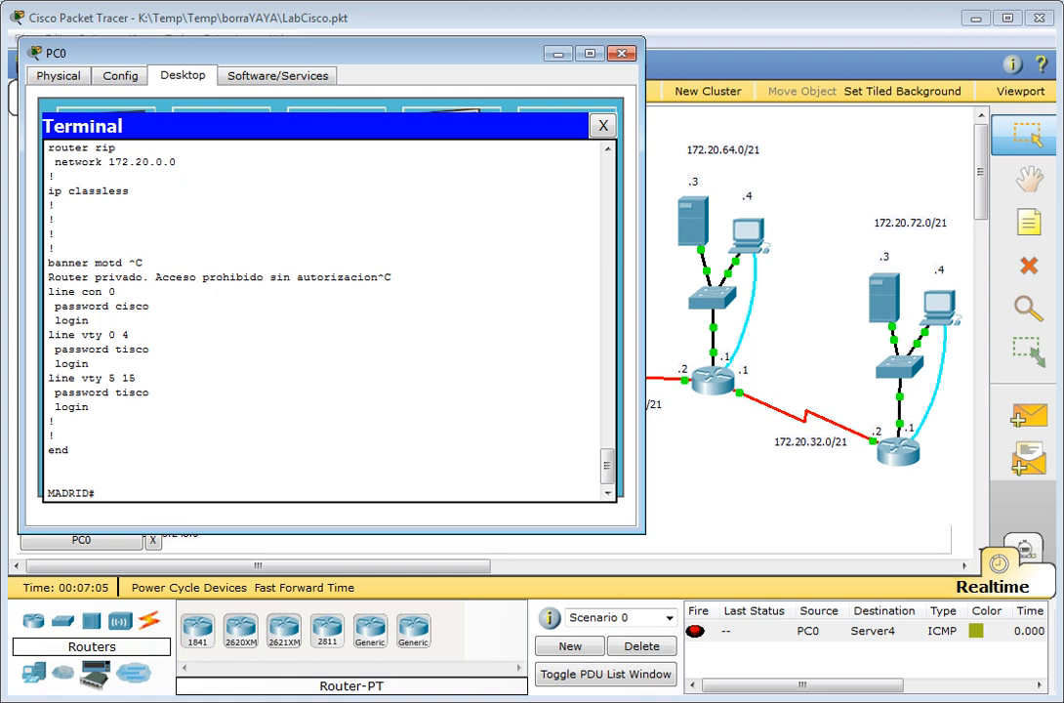
{"action": "left_click", "coordinate": [604, 125]}
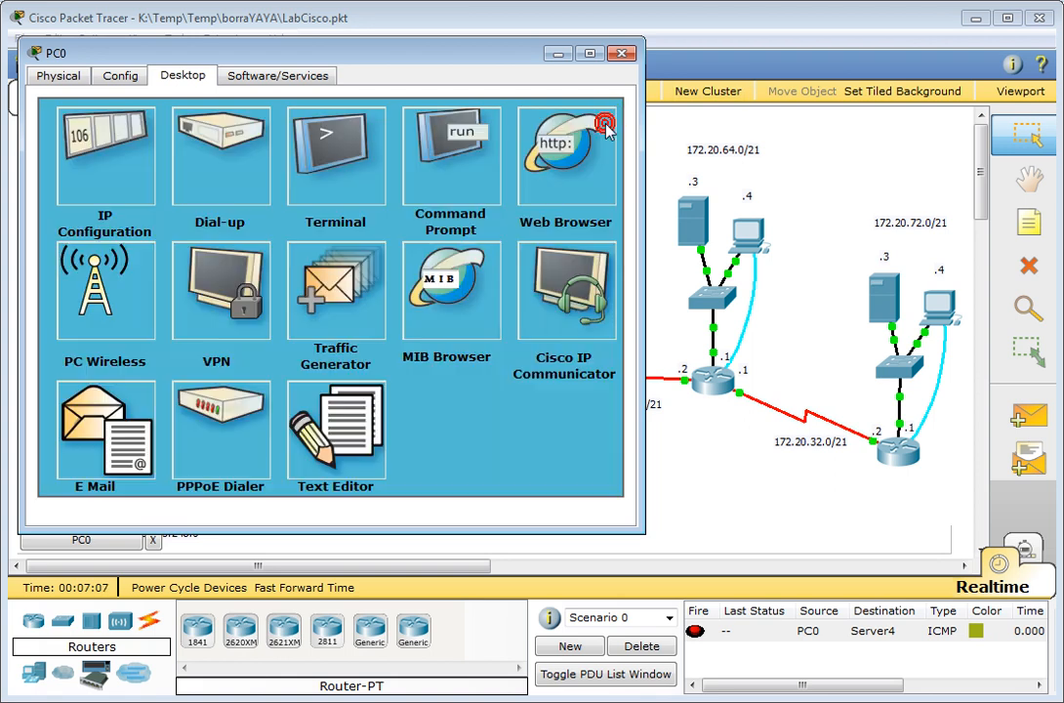
{"action": "left_click", "coordinate": [622, 55]}
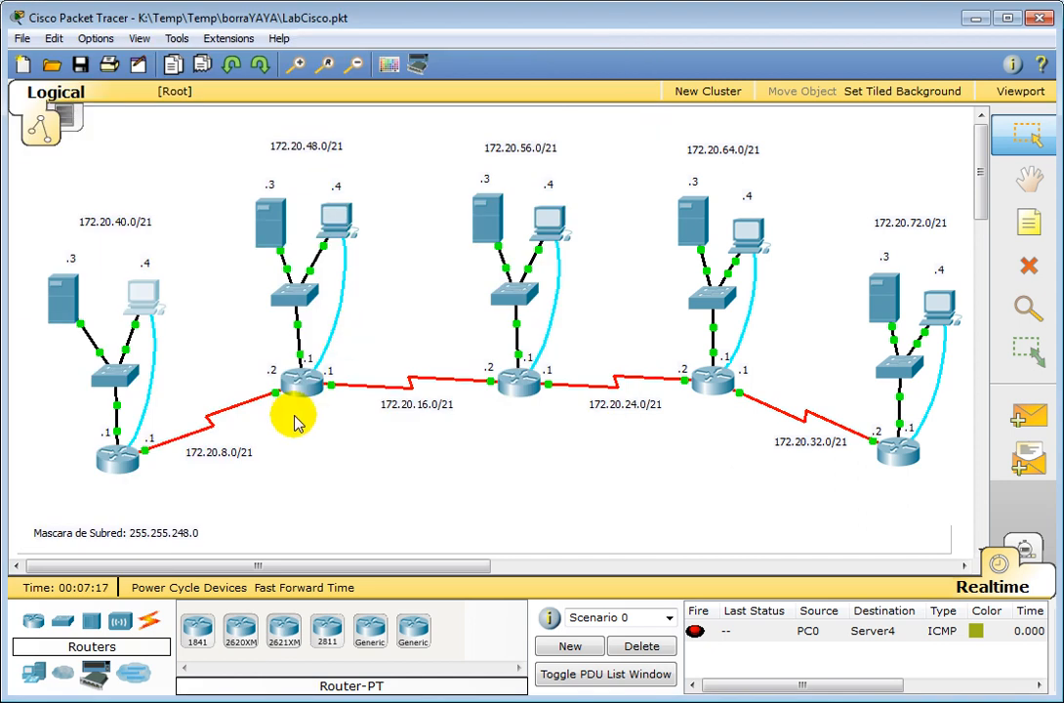
Step: Open the TFTP service settings of Server0 in the 172.20.40.0/21 network, switch the service off and turn it back on
{"action": "mouse_move", "coordinate": [298, 421]}
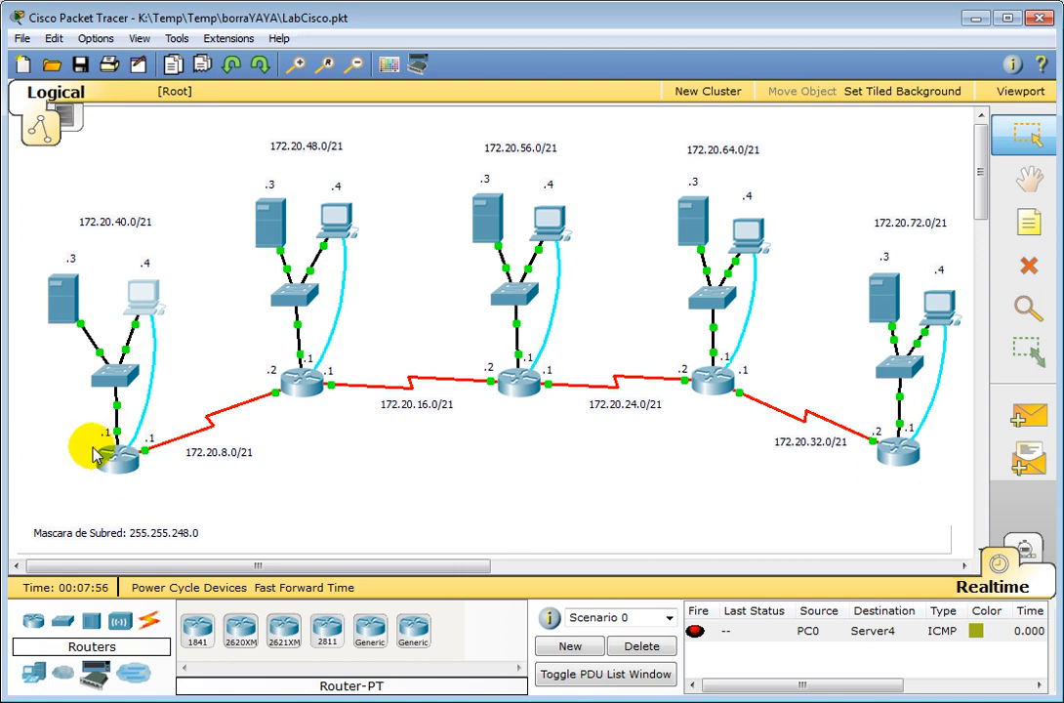
{"action": "mouse_move", "coordinate": [113, 458]}
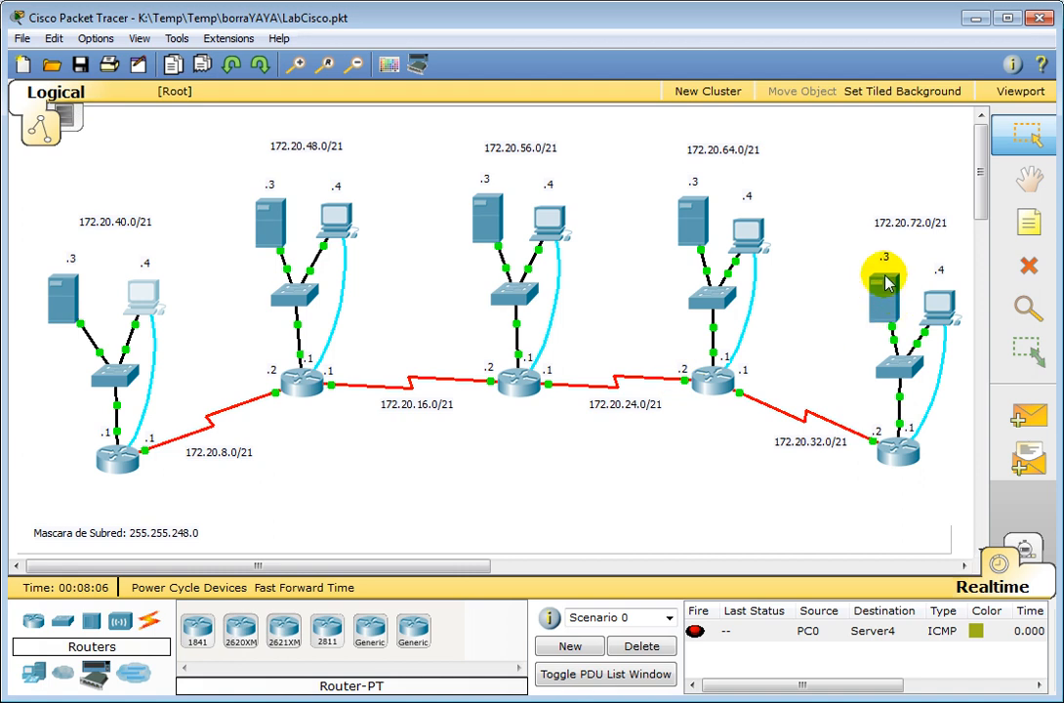
{"action": "mouse_move", "coordinate": [882, 307]}
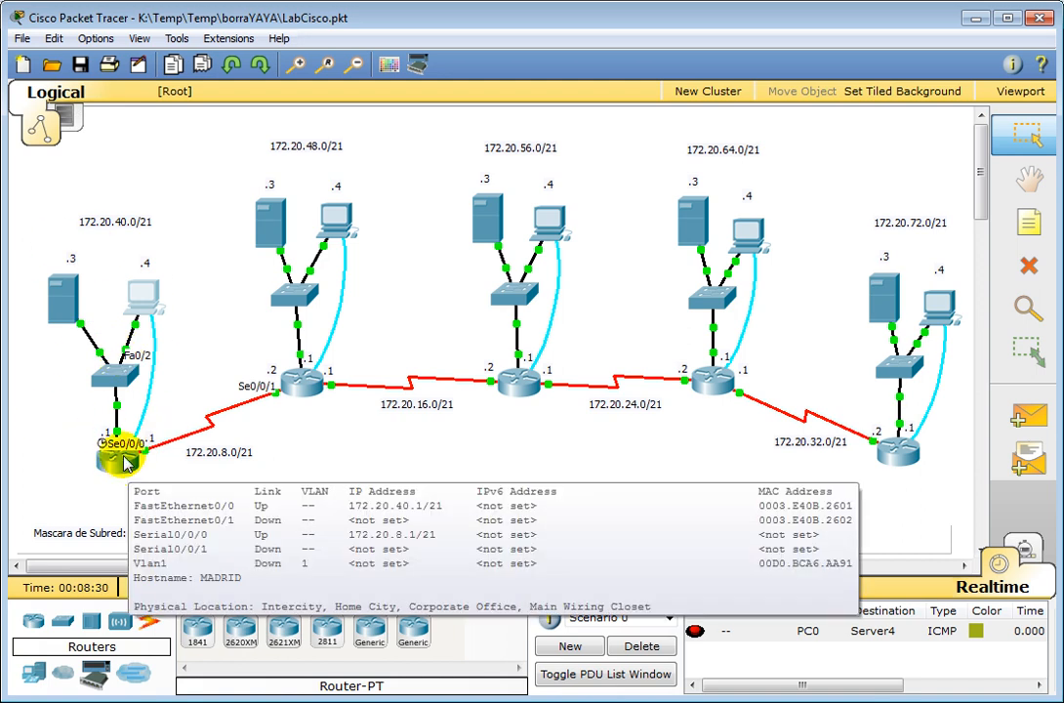
{"action": "mouse_move", "coordinate": [74, 311]}
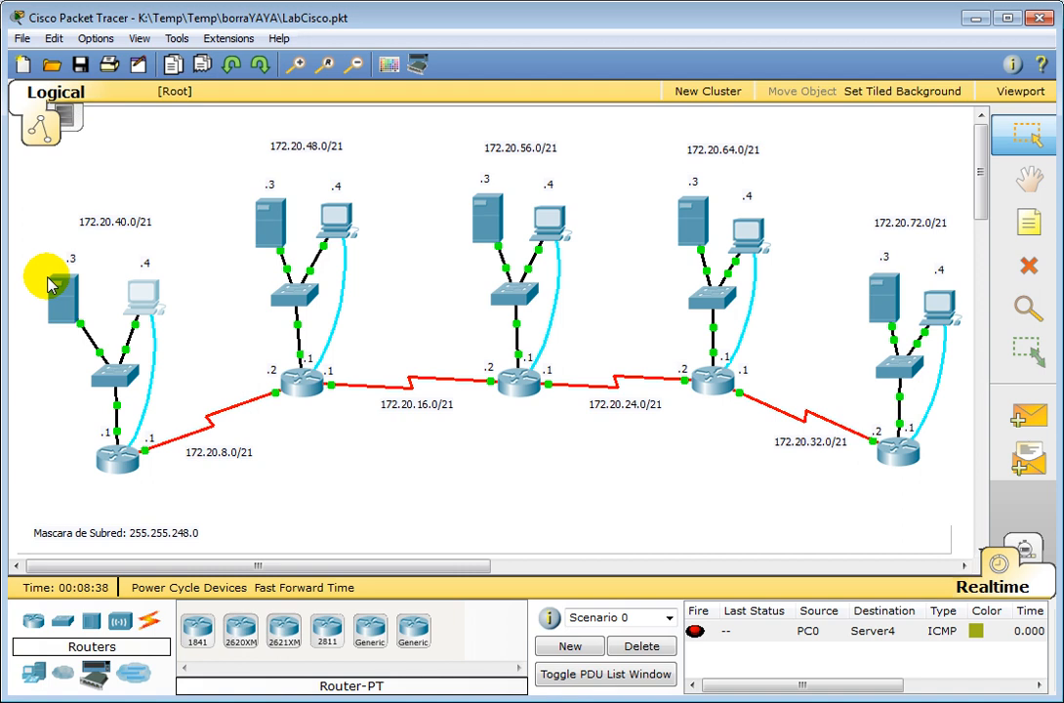
{"action": "mouse_move", "coordinate": [56, 284]}
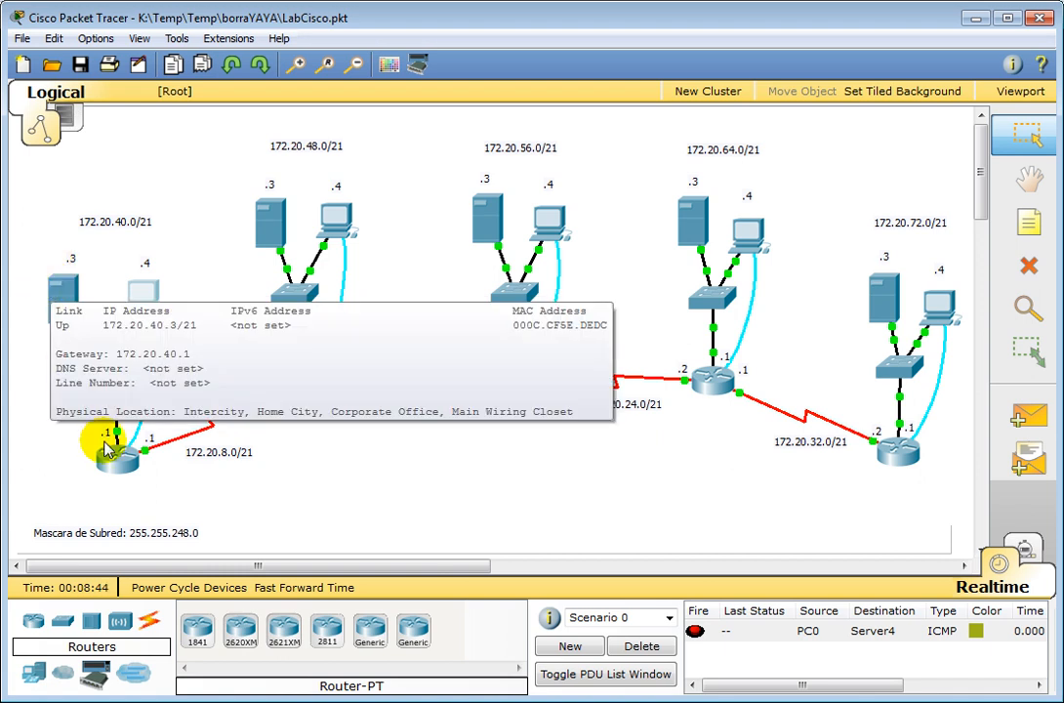
{"action": "left_click", "coordinate": [60, 290]}
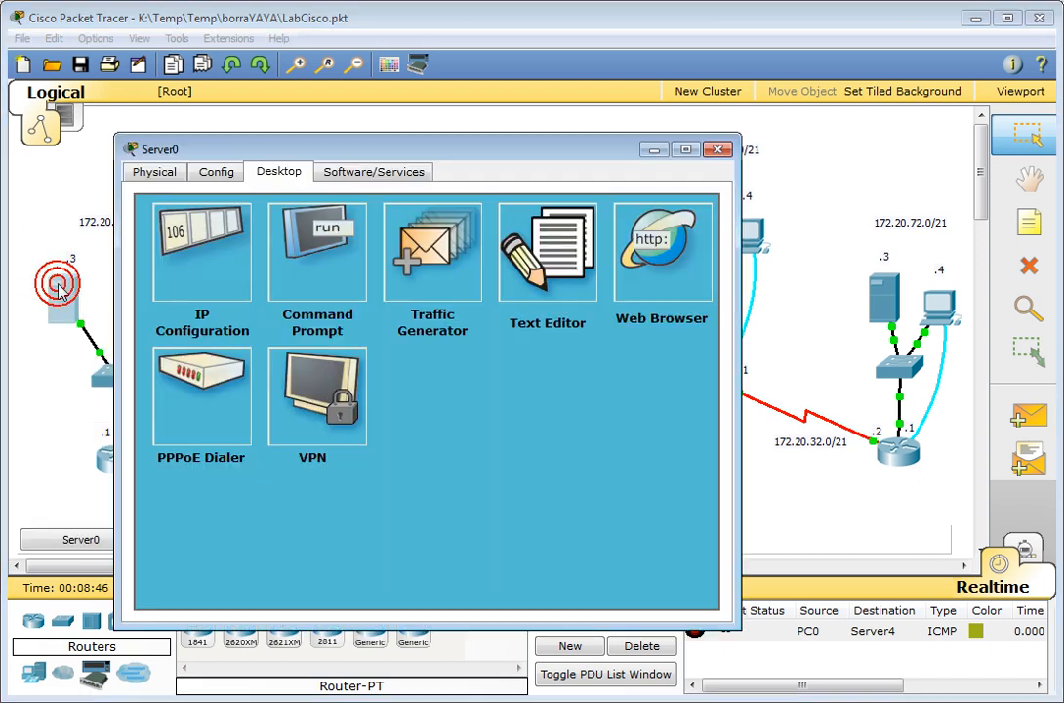
{"action": "left_click", "coordinate": [217, 176]}
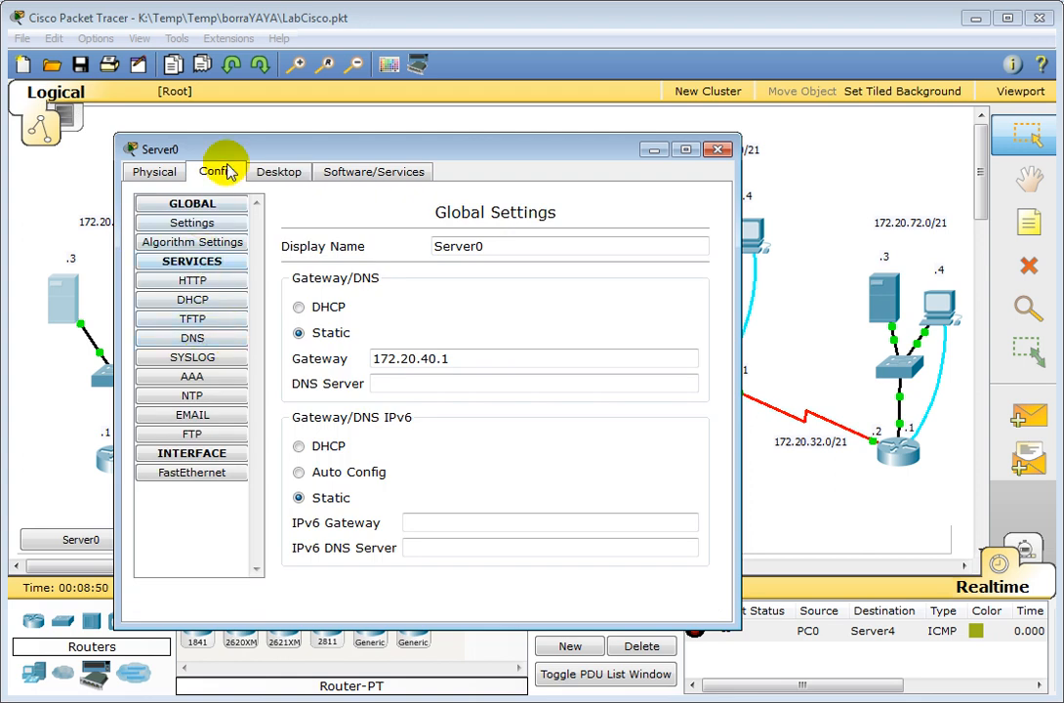
{"action": "left_click", "coordinate": [191, 323]}
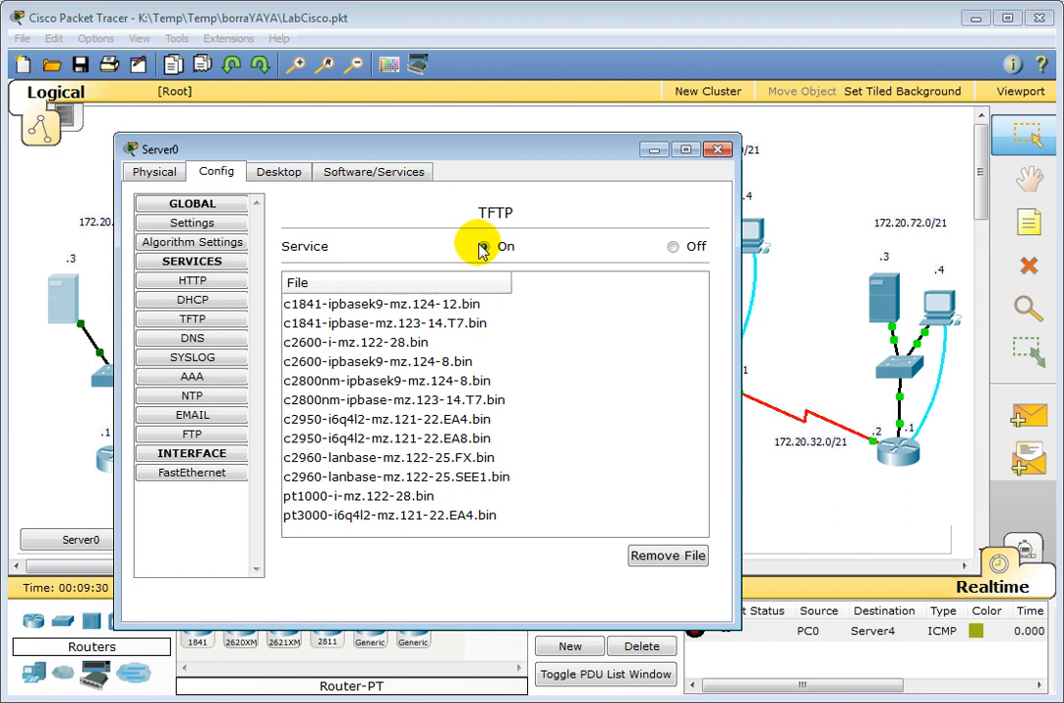
{"action": "left_click", "coordinate": [673, 247]}
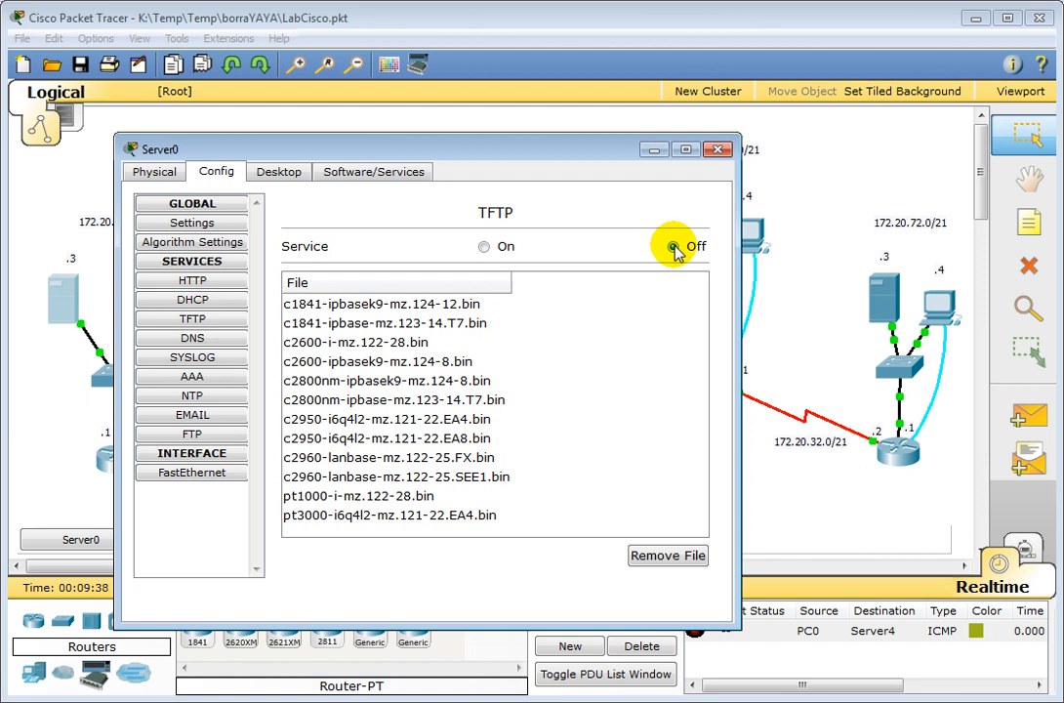
{"action": "left_click", "coordinate": [484, 247]}
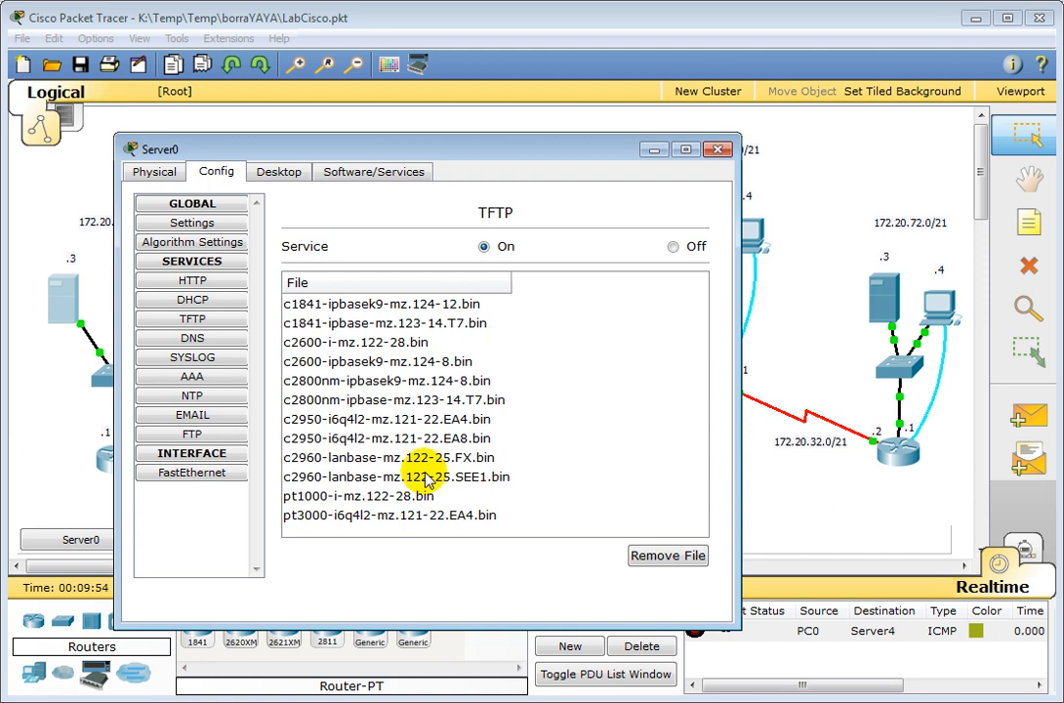
Step: Remove c1841-ipbasek9-mz.124-12.bin and c1841-ipbase-mz.123-14.T7.bin from Server0's TFTP file list
{"action": "left_click", "coordinate": [326, 304]}
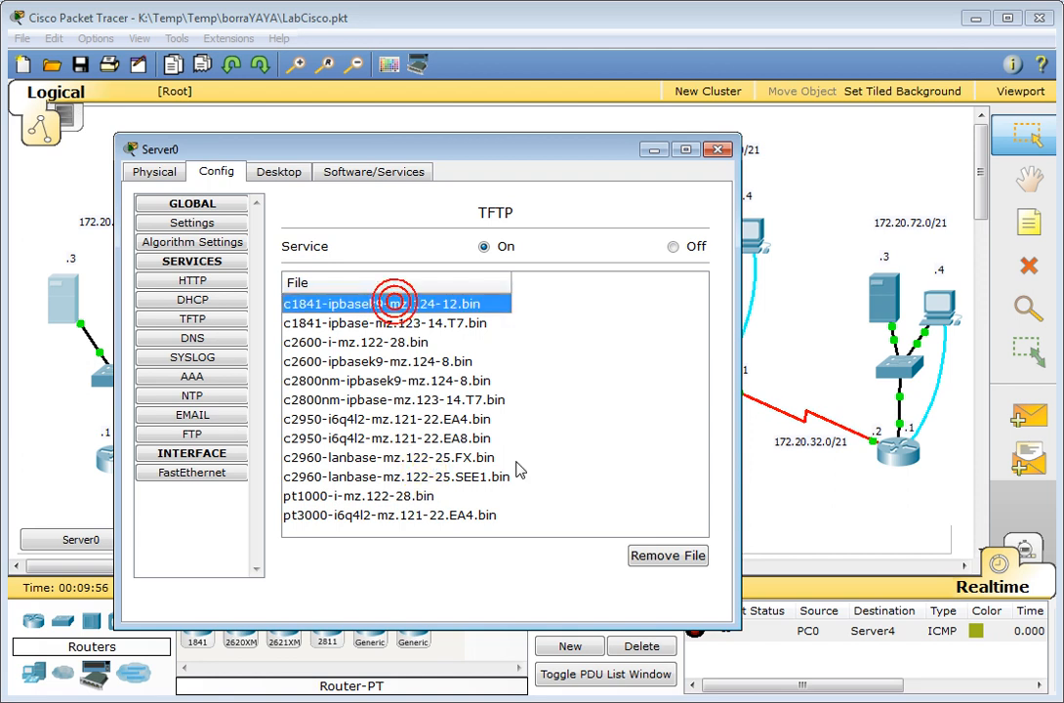
{"action": "left_click", "coordinate": [636, 556]}
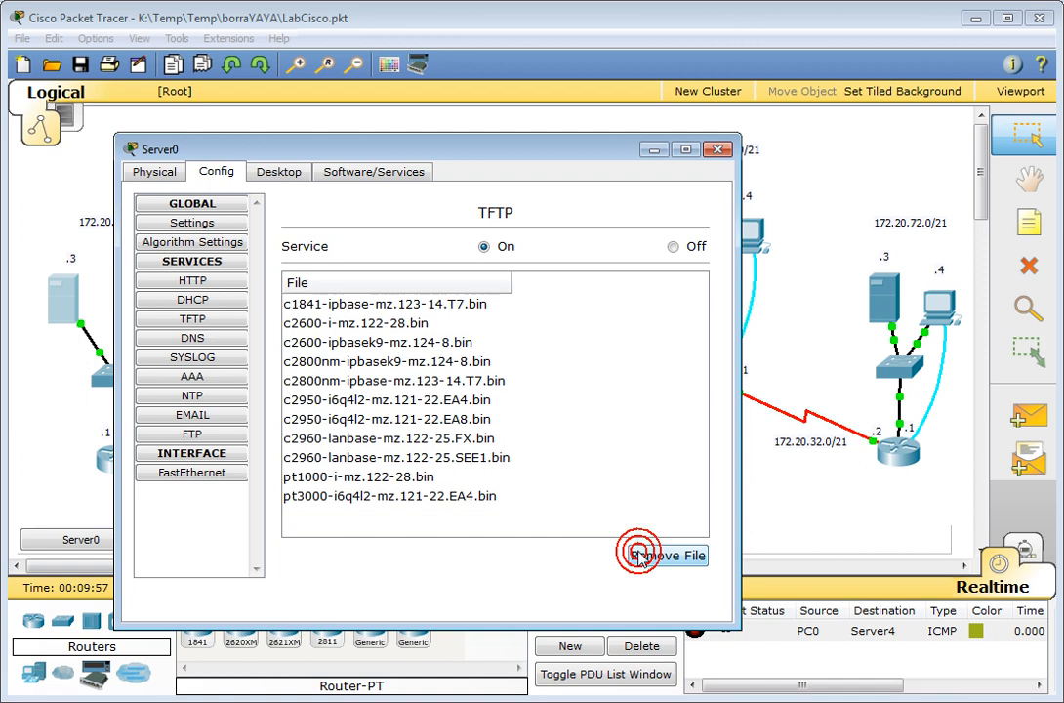
{"action": "left_click", "coordinate": [416, 304]}
{"action": "left_click", "coordinate": [395, 496]}
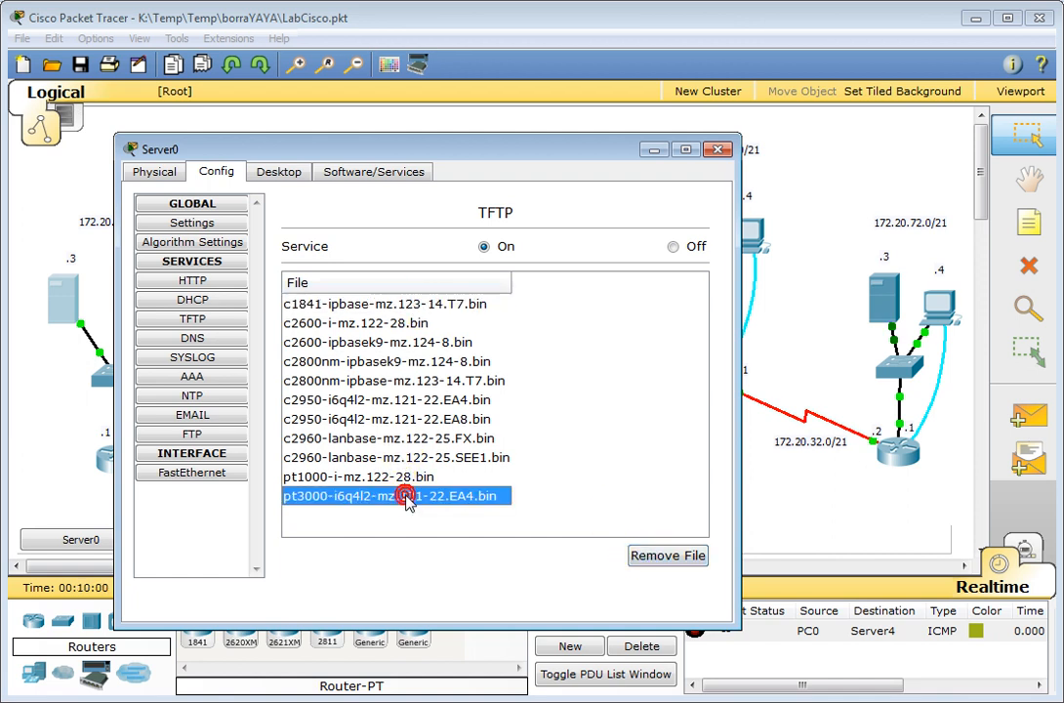
{"action": "left_click", "coordinate": [408, 304]}
{"action": "left_click", "coordinate": [646, 556]}
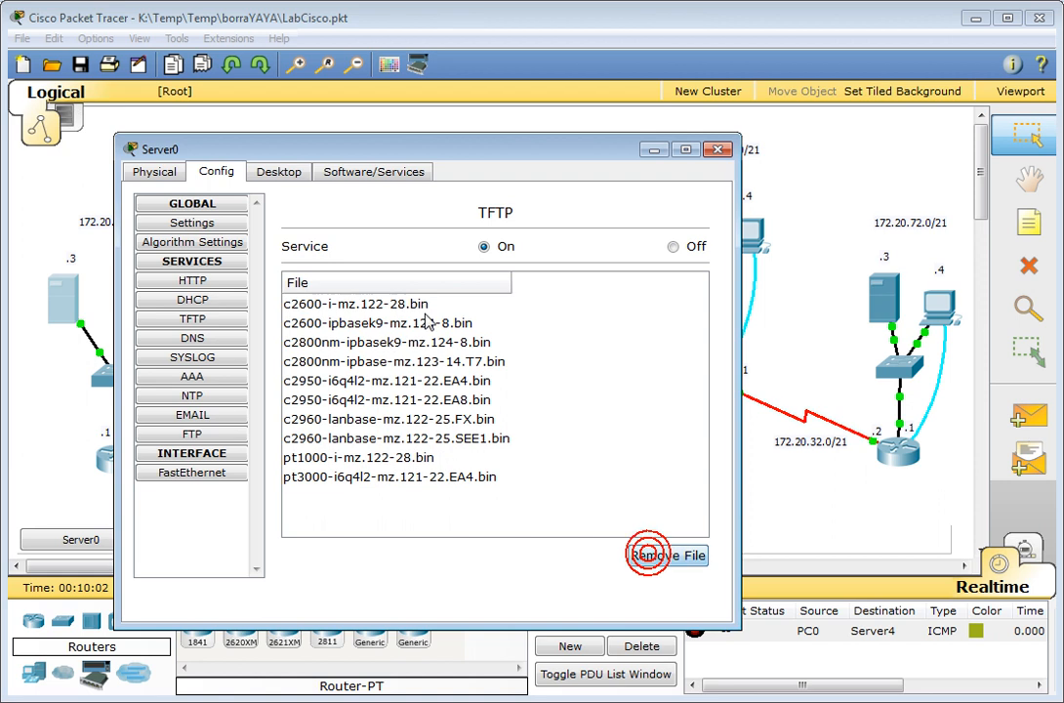
Step: Remove every remaining image, from c2600-i-mz.122-28.bin through pt3000-i6q4l2-mz.121-22.EA4.bin, from Server0's TFTP file list and close the server window
{"action": "left_click", "coordinate": [414, 301]}
{"action": "left_click", "coordinate": [646, 556]}
{"action": "left_click", "coordinate": [417, 302]}
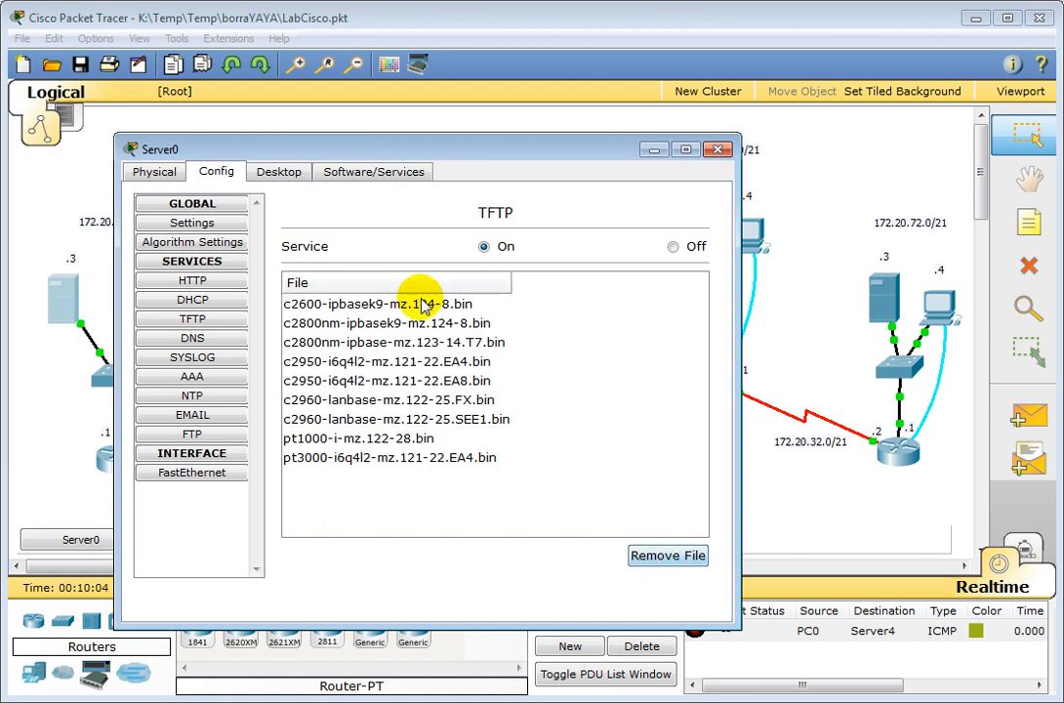
{"action": "left_click", "coordinate": [660, 556]}
{"action": "left_click", "coordinate": [391, 303]}
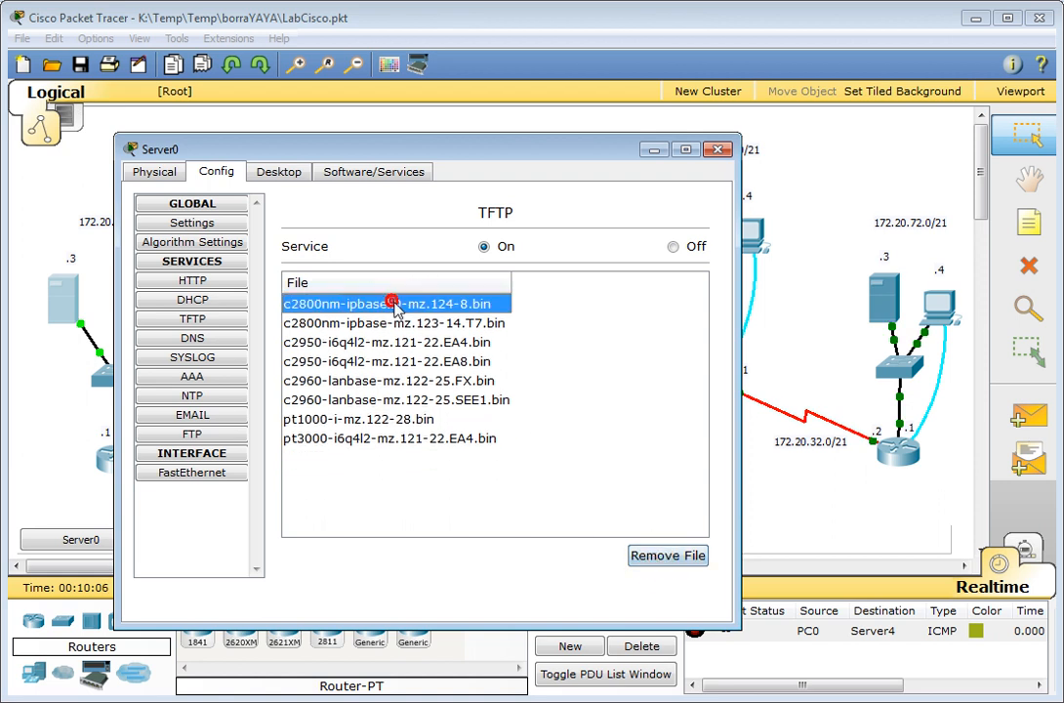
{"action": "left_click", "coordinate": [650, 555]}
{"action": "left_click", "coordinate": [383, 302]}
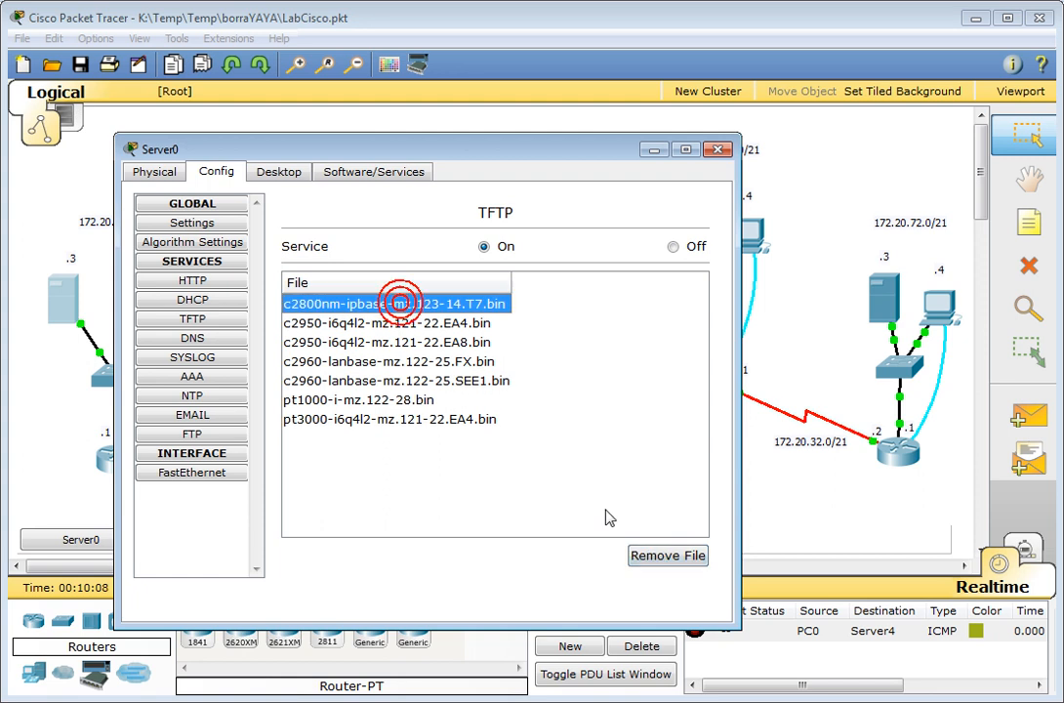
{"action": "left_click", "coordinate": [656, 556]}
{"action": "left_click", "coordinate": [387, 303]}
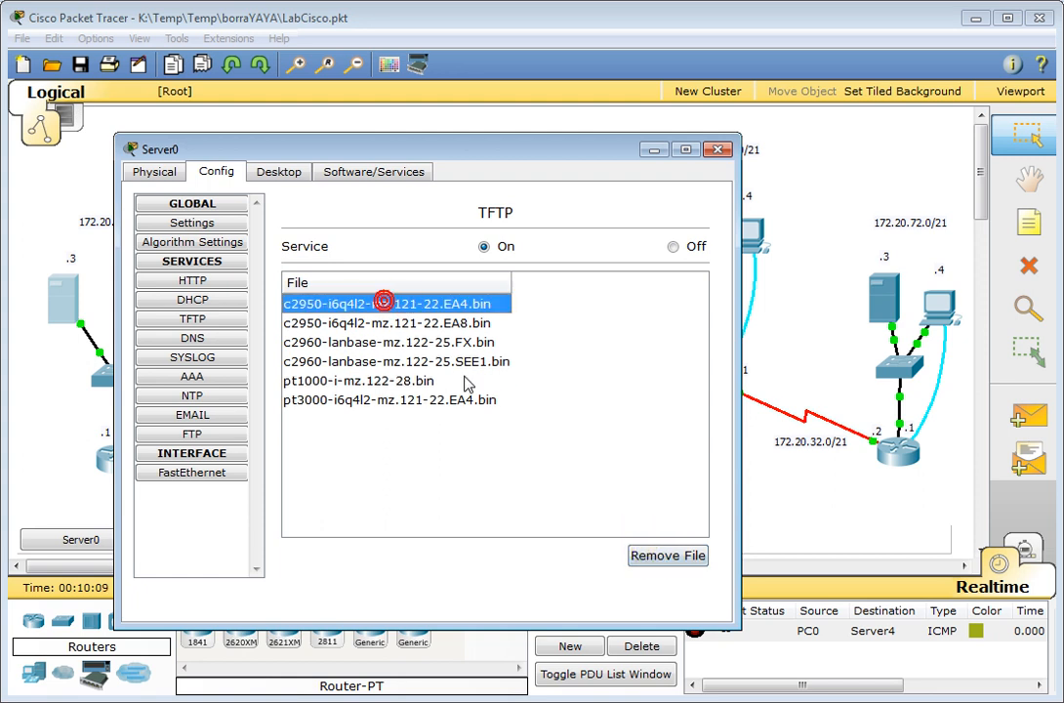
{"action": "left_click", "coordinate": [660, 556]}
{"action": "left_click", "coordinate": [386, 304]}
{"action": "left_click", "coordinate": [669, 556]}
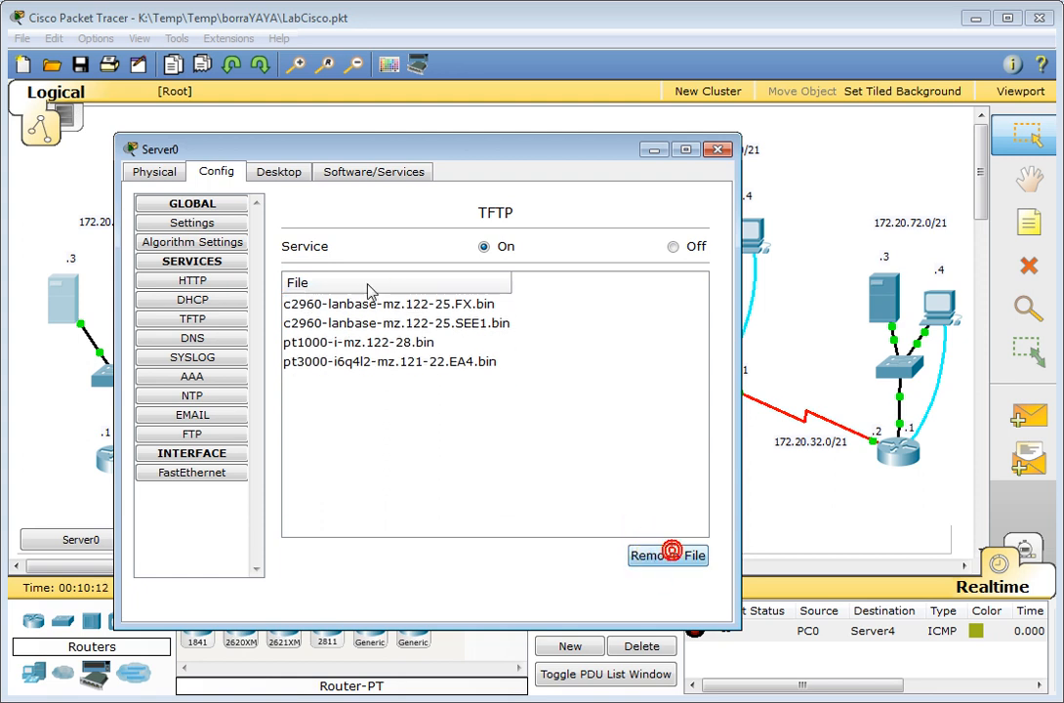
{"action": "left_click", "coordinate": [379, 304]}
{"action": "left_click", "coordinate": [646, 555]}
{"action": "left_click", "coordinate": [383, 304]}
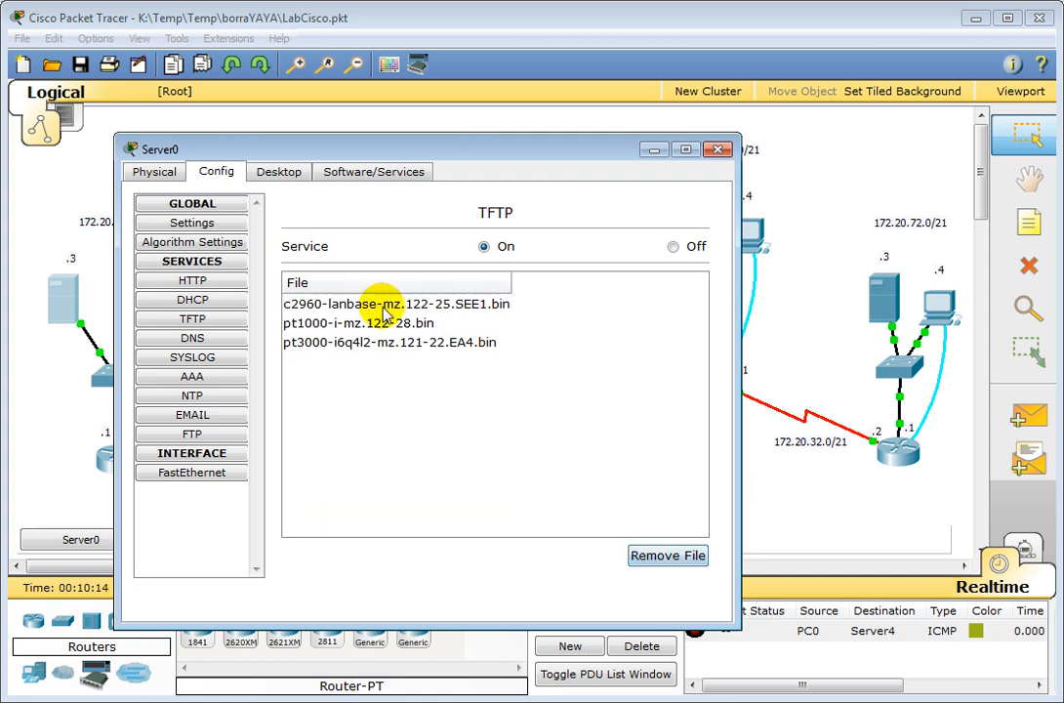
{"action": "left_click", "coordinate": [668, 555]}
{"action": "left_click", "coordinate": [413, 302]}
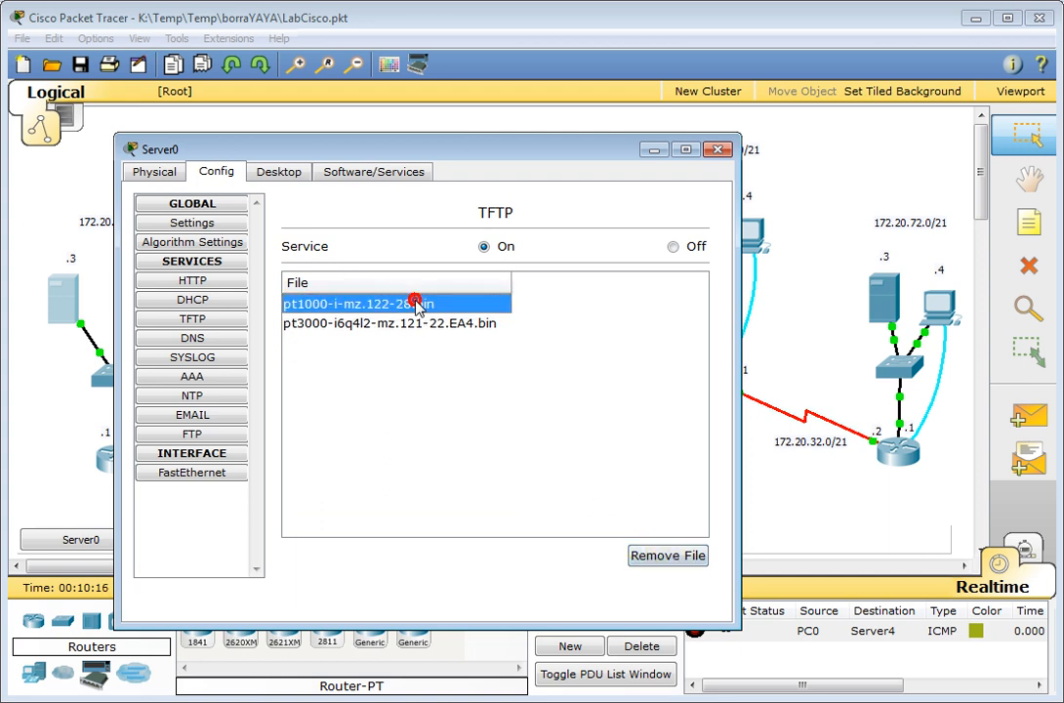
{"action": "left_click", "coordinate": [659, 554]}
{"action": "left_click", "coordinate": [400, 305]}
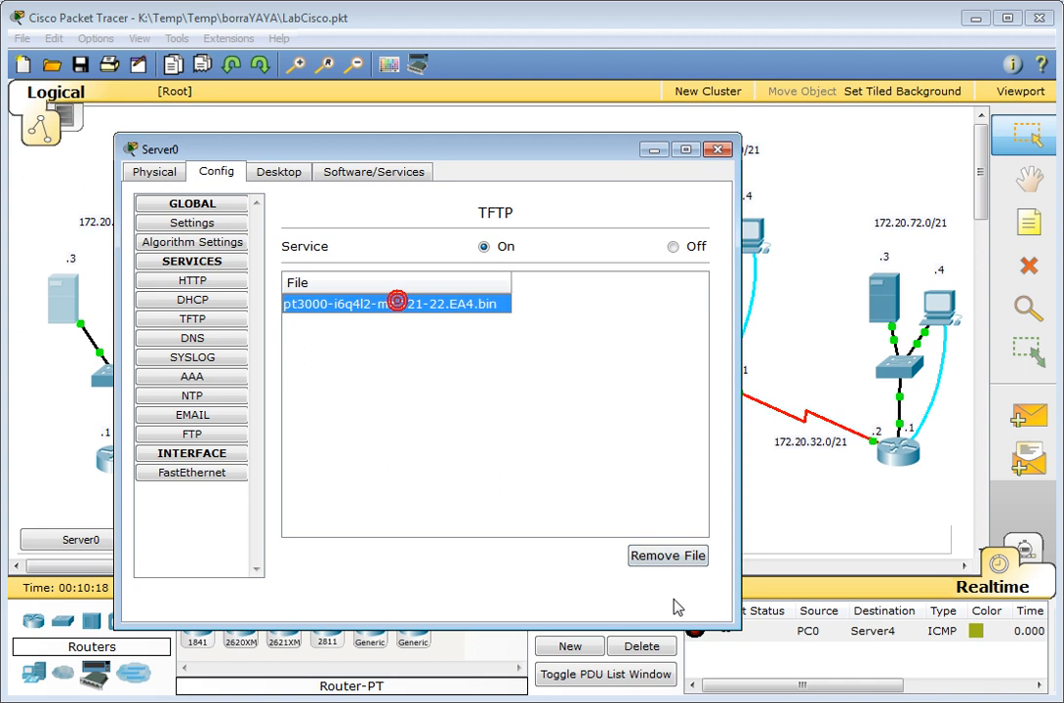
{"action": "left_click", "coordinate": [670, 555]}
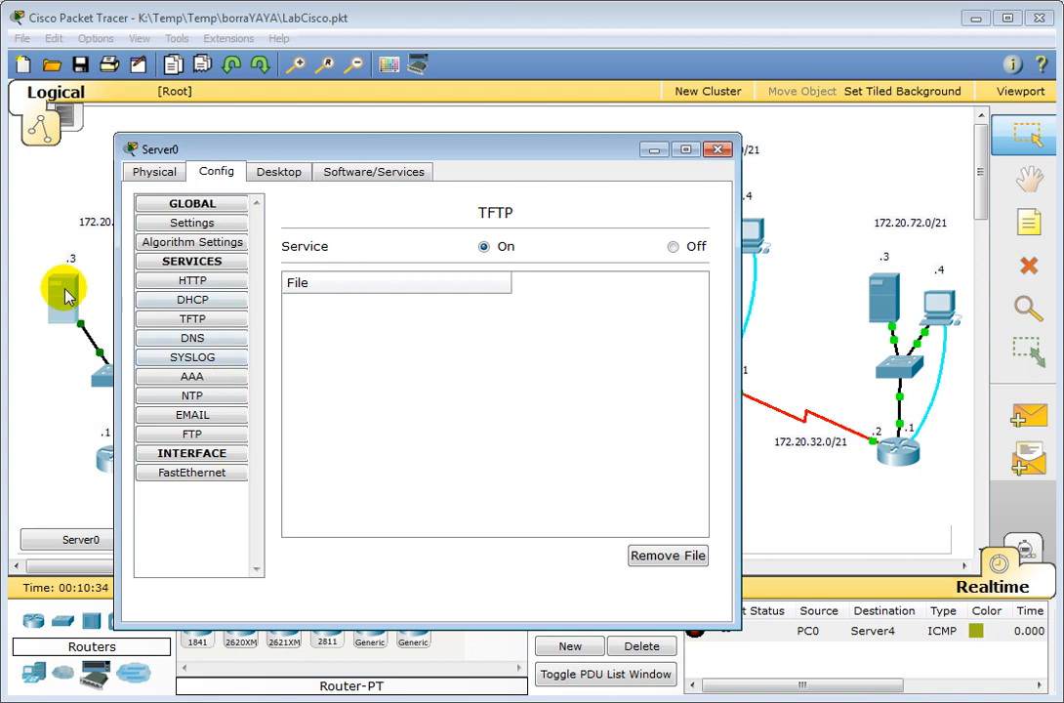
{"action": "left_click", "coordinate": [719, 152]}
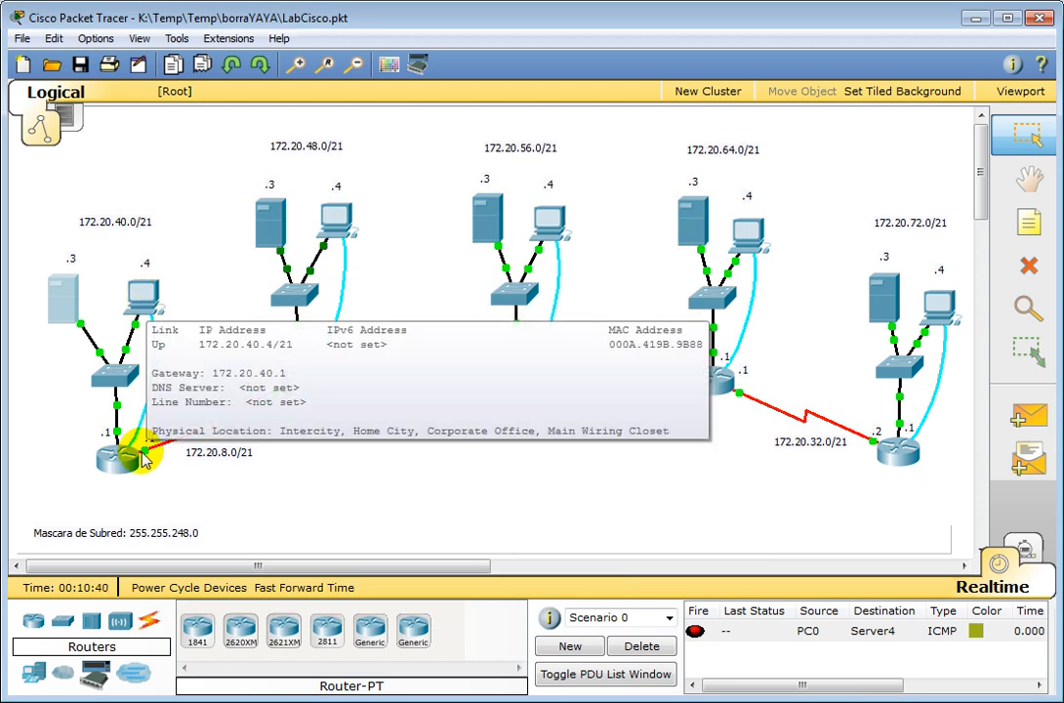
Step: Open the terminal session to the MADRID router from PC0 in the 172.20.40.0/21 network, accepting the connection settings
{"action": "double_click", "coordinate": [145, 301]}
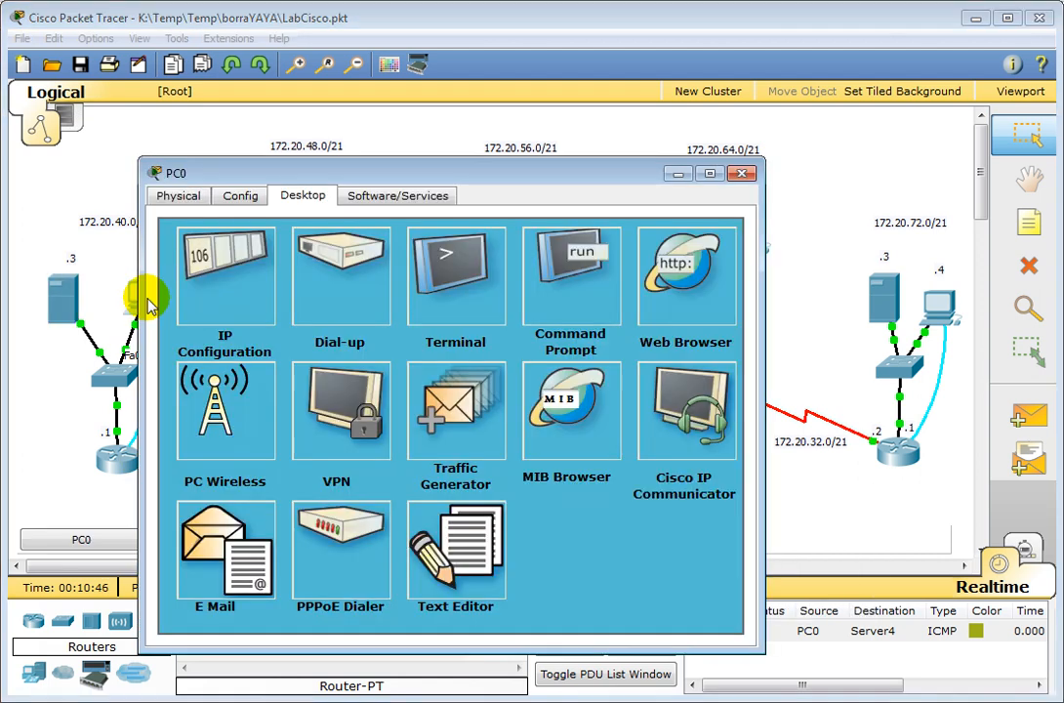
{"action": "left_click", "coordinate": [466, 290]}
{"action": "left_click", "coordinate": [487, 488]}
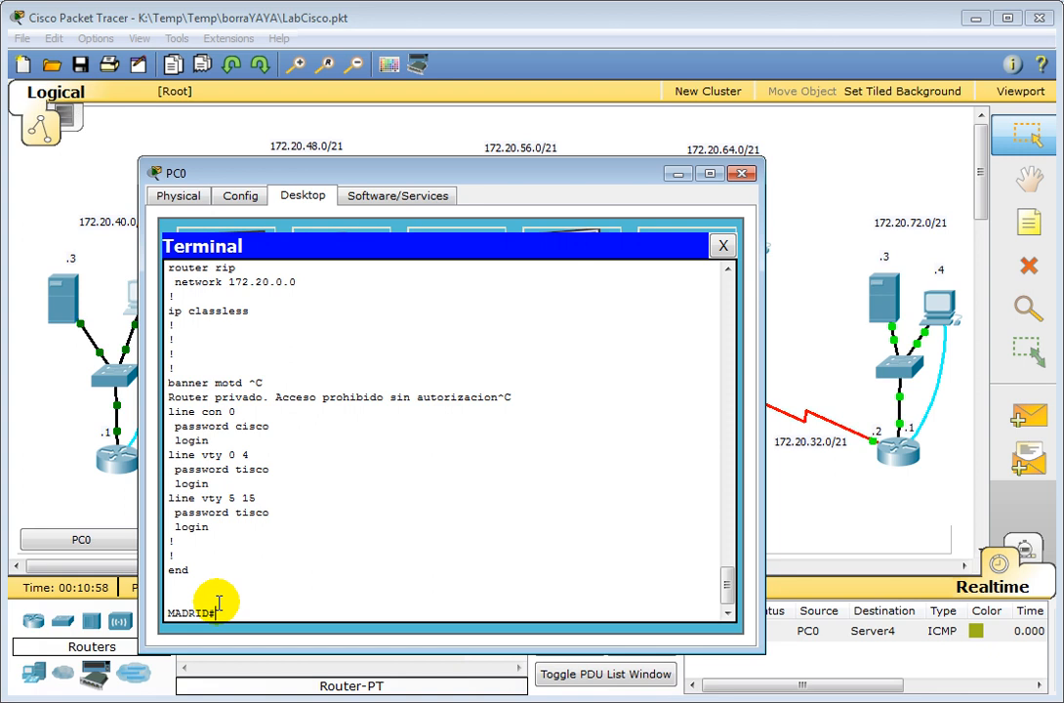
Step: List the router's flash contents with show flash: and highlight the IOS image file name
{"action": "type", "text": "fl"}
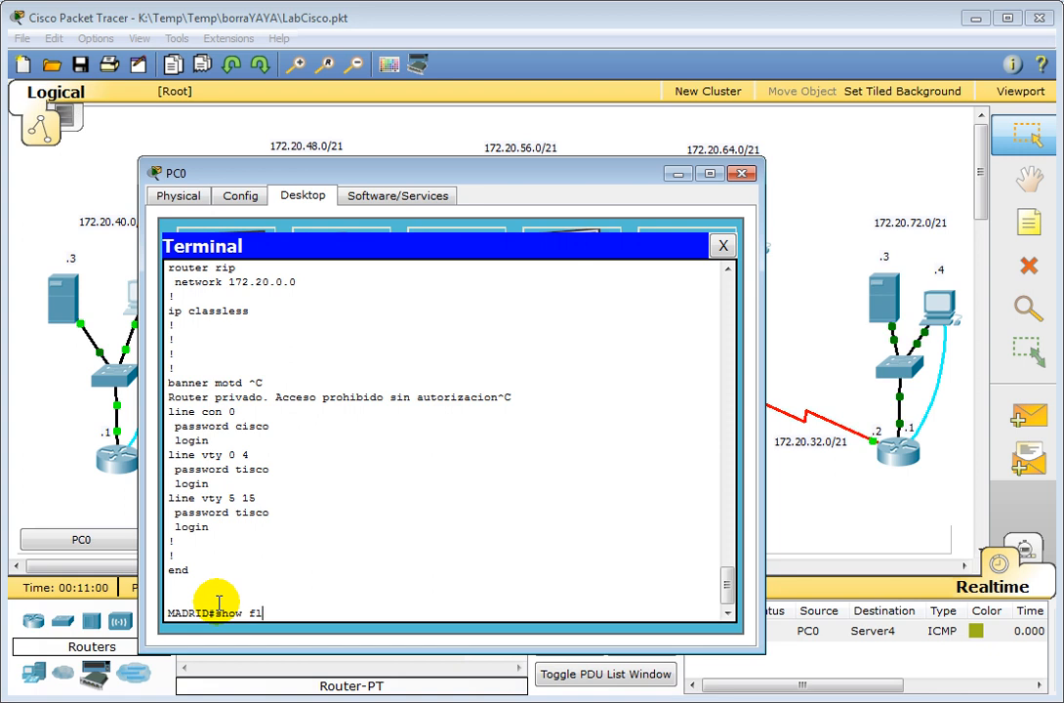
{"action": "key", "text": "Tab"}
{"action": "key", "text": "Return"}
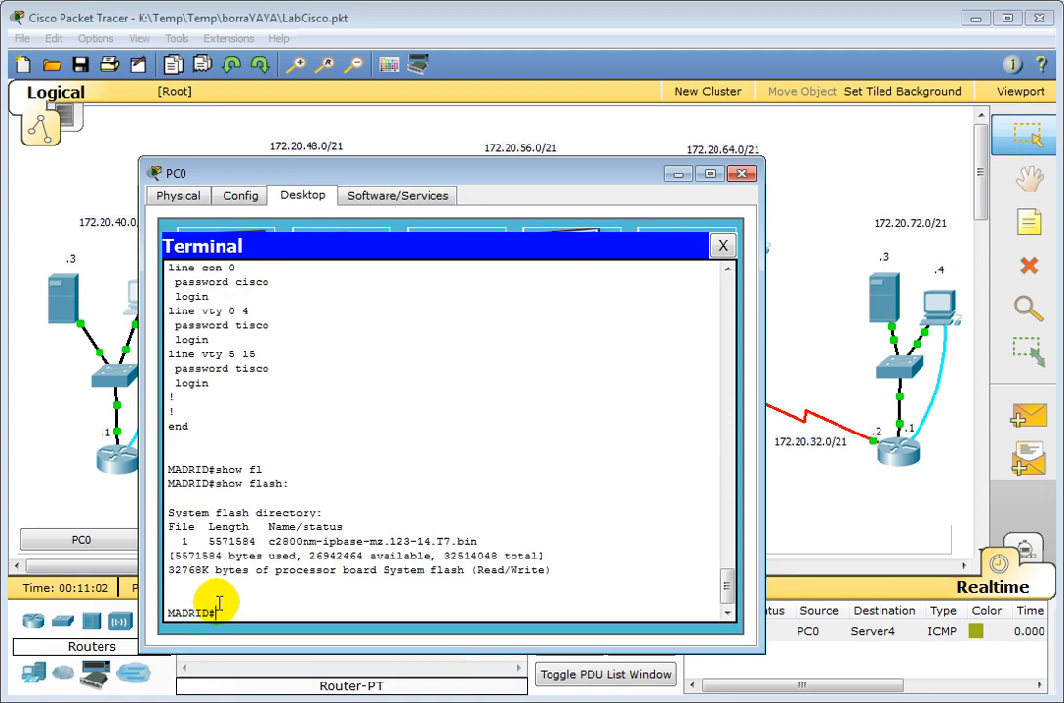
{"action": "left_click_drag", "start_coordinate": [270, 540], "coordinate": [445, 557]}
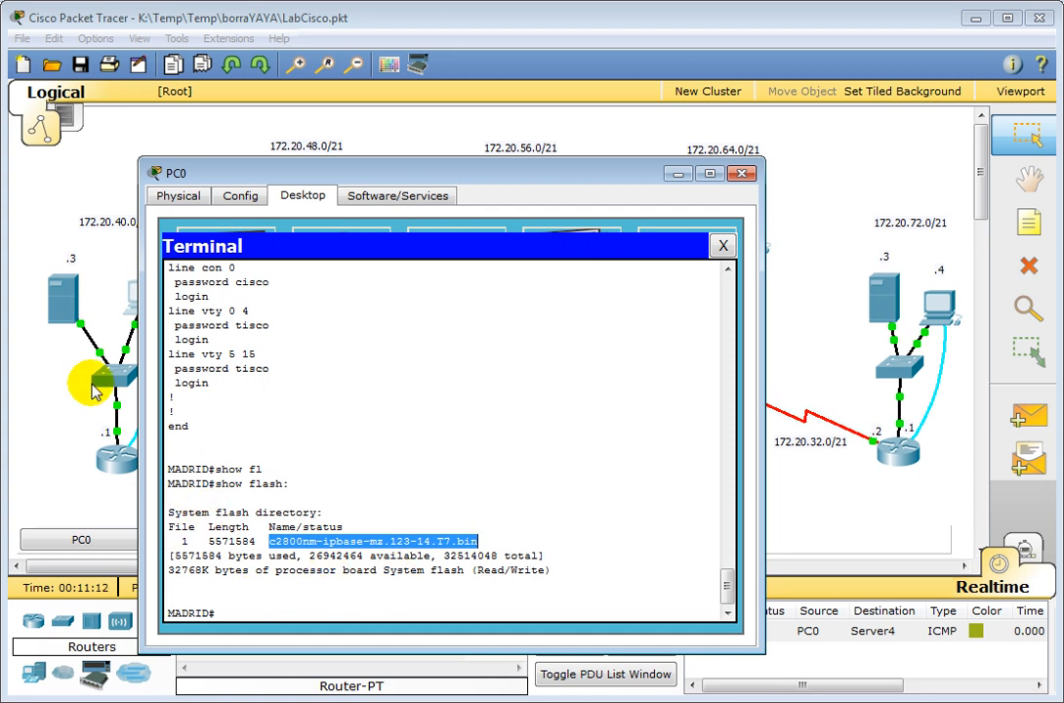
{"action": "left_click", "coordinate": [241, 607]}
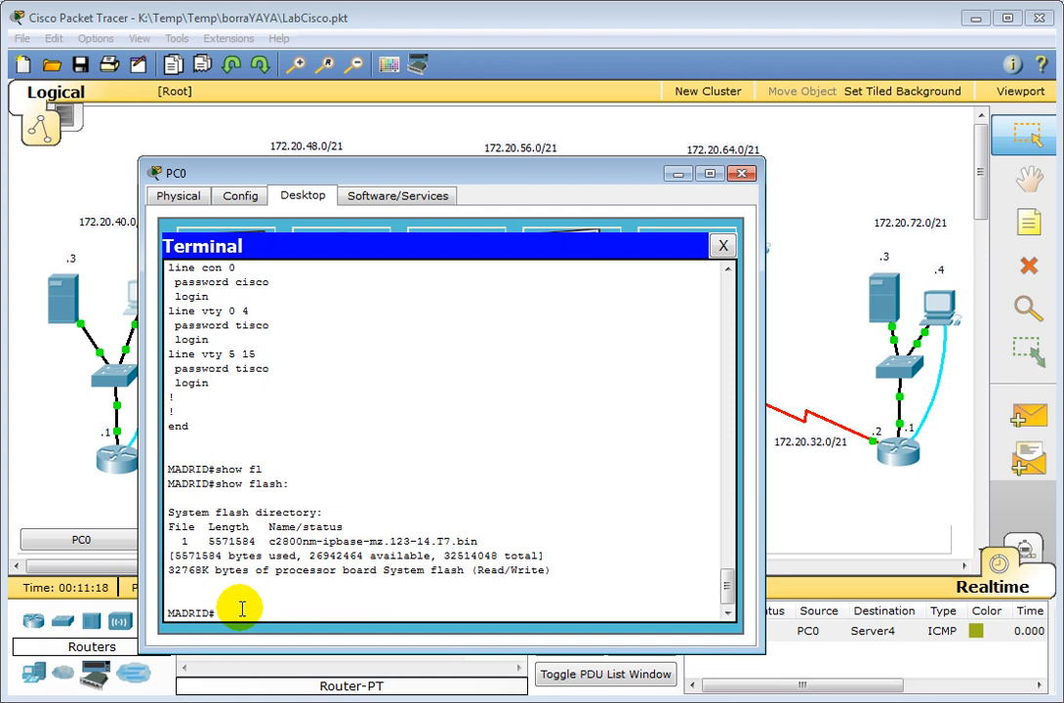
Step: Check the available destinations for copy flash: with the ? help, and run copy flash: tftp: on the router
{"action": "type", "text": "copy flas"}
{"action": "key", "text": "Tab"}
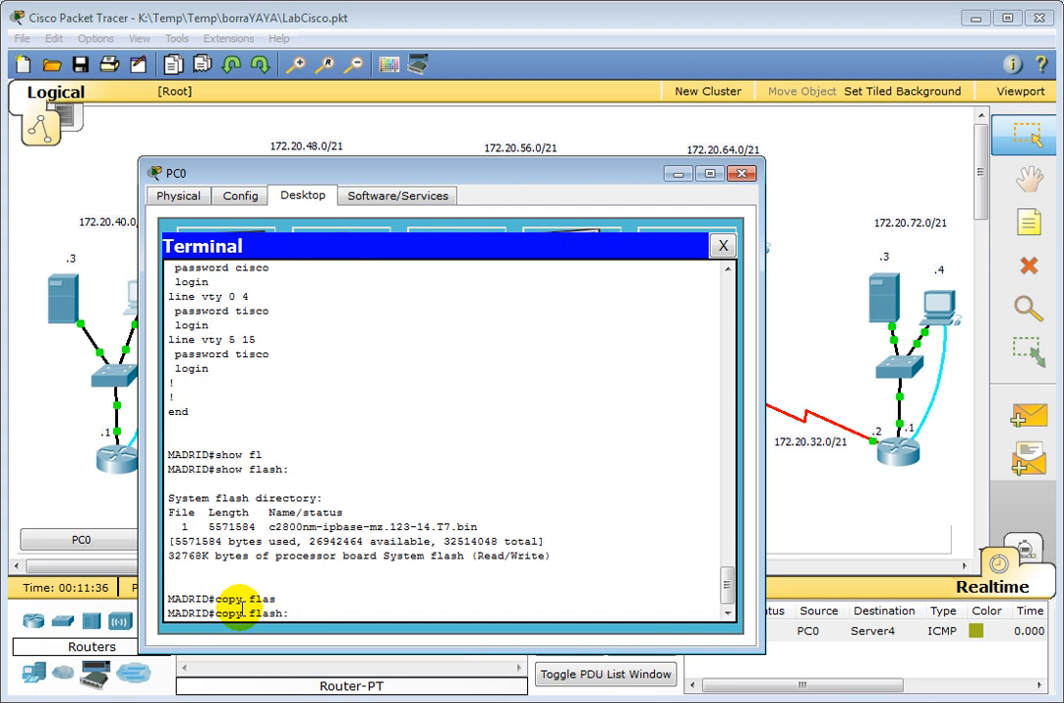
{"action": "type", "text": "?"}
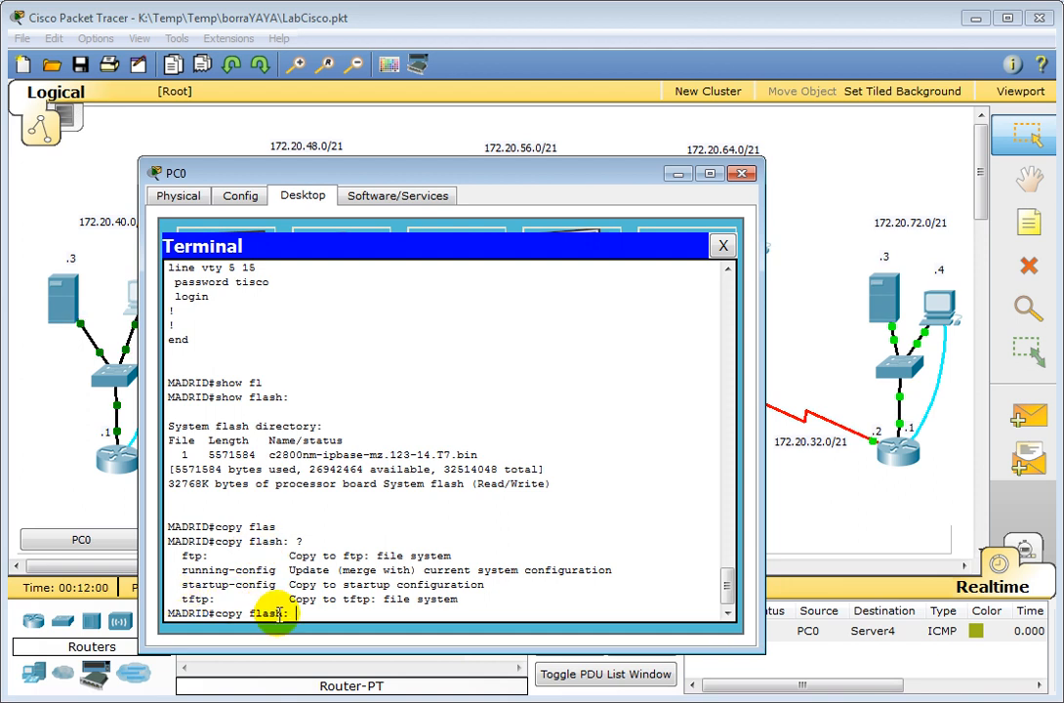
{"action": "type", "text": "tf"}
{"action": "key", "text": "Tab"}
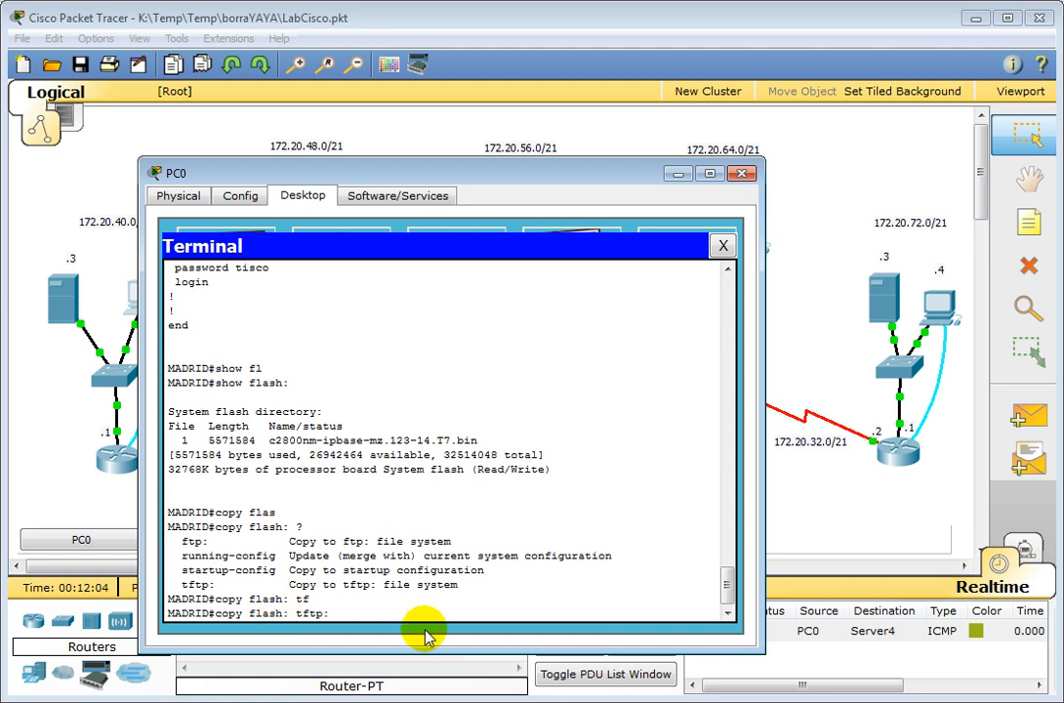
{"action": "key", "text": "Return"}
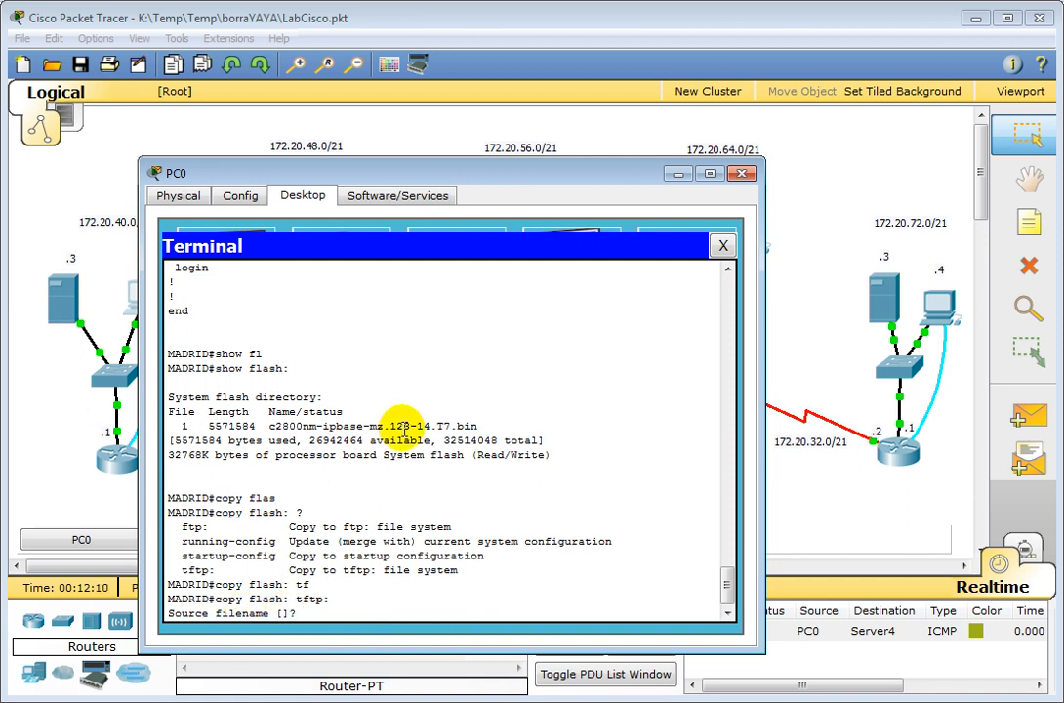
Step: Copy the image name c2800nm-ipbase-mz.123-14.T7.bin from the flash listing and submit it as the source filename
{"action": "left_click", "coordinate": [272, 426]}
{"action": "left_click_drag", "start_coordinate": [271, 426], "coordinate": [470, 431]}
{"action": "right_click", "coordinate": [470, 431]}
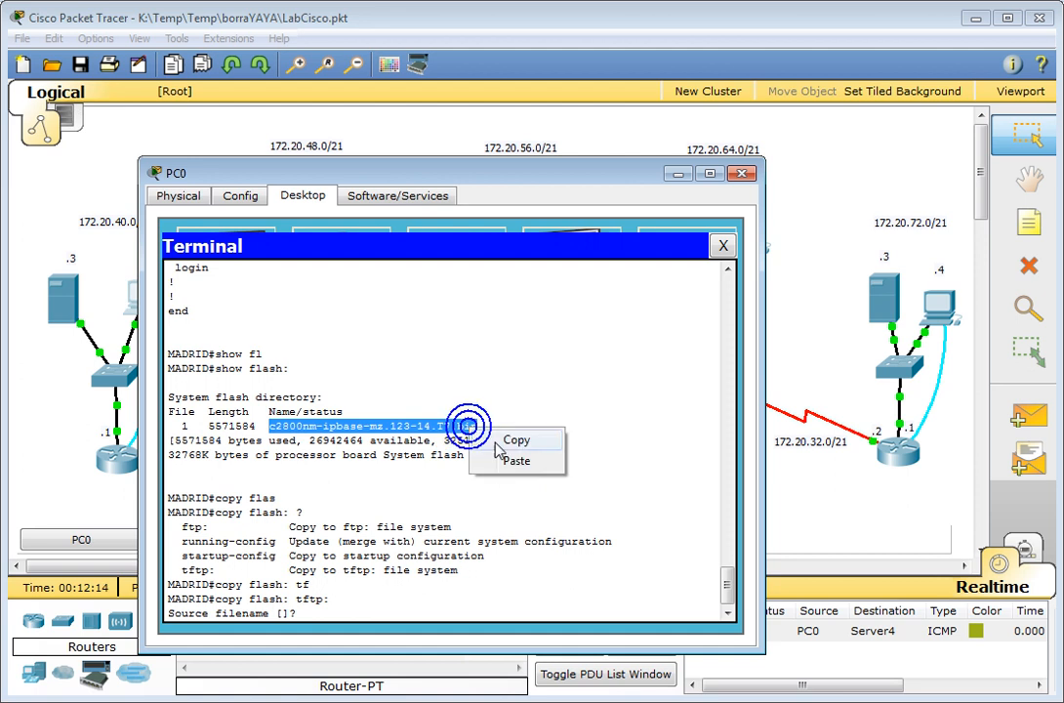
{"action": "left_click", "coordinate": [500, 440]}
{"action": "left_click", "coordinate": [336, 613]}
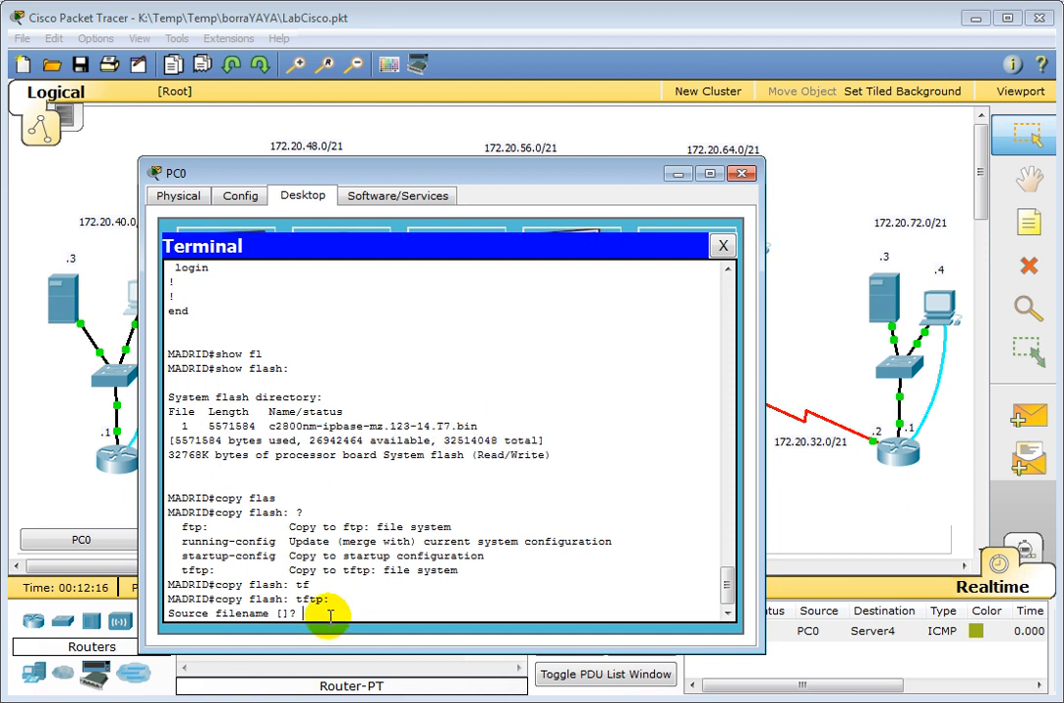
{"action": "right_click", "coordinate": [328, 614]}
{"action": "left_click", "coordinate": [380, 646]}
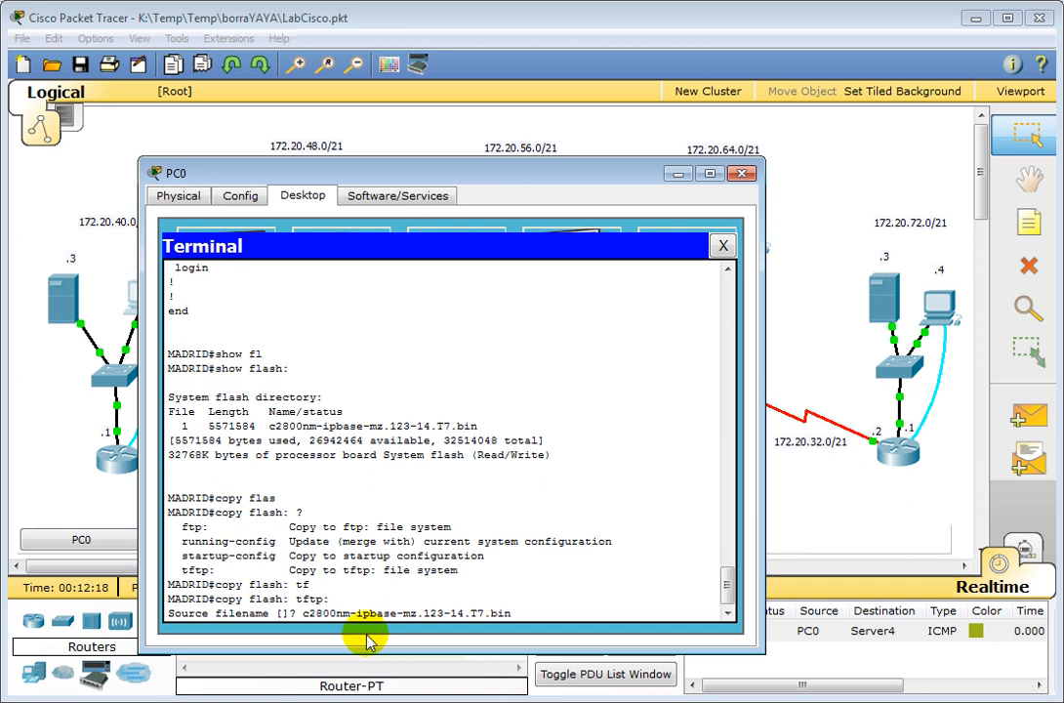
{"action": "key", "text": "Return"}
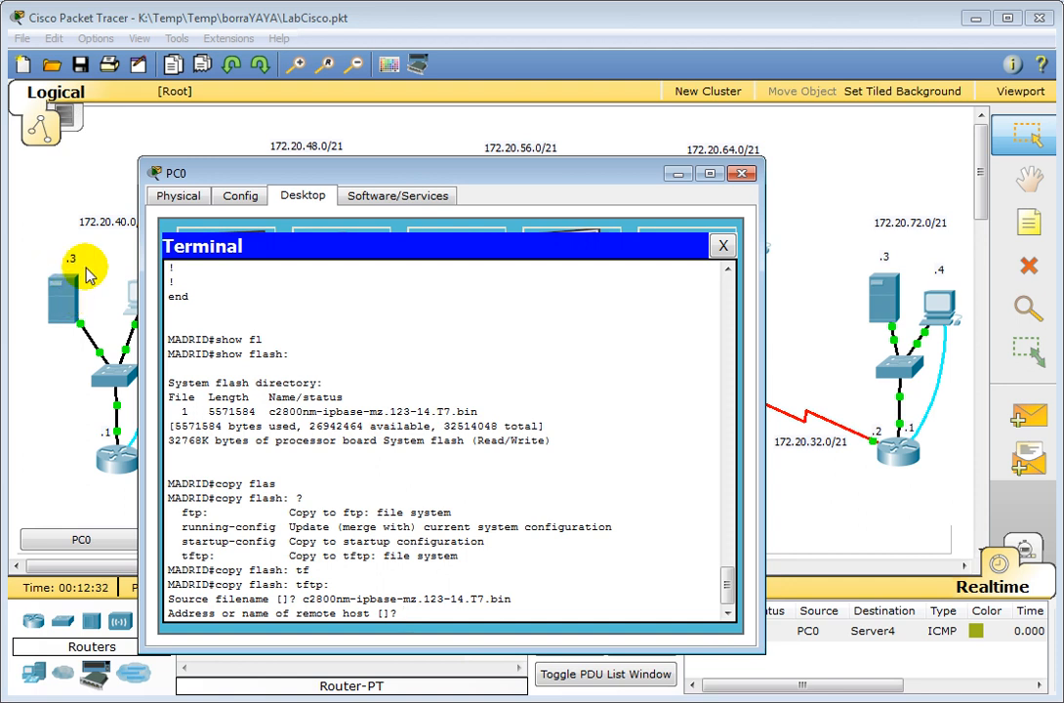
Step: Enter 172.20.40.3 as the remote host and accept the default destination filename to transfer the image to Server0
{"action": "left_click", "coordinate": [423, 609]}
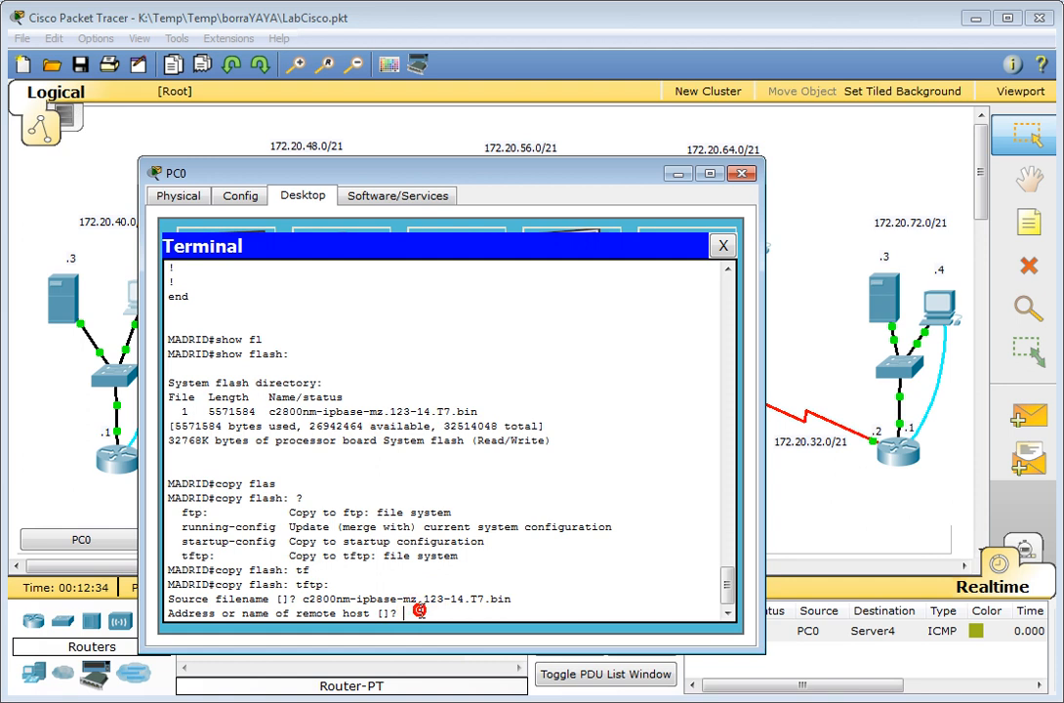
{"action": "type", "text": "172.20.40.3"}
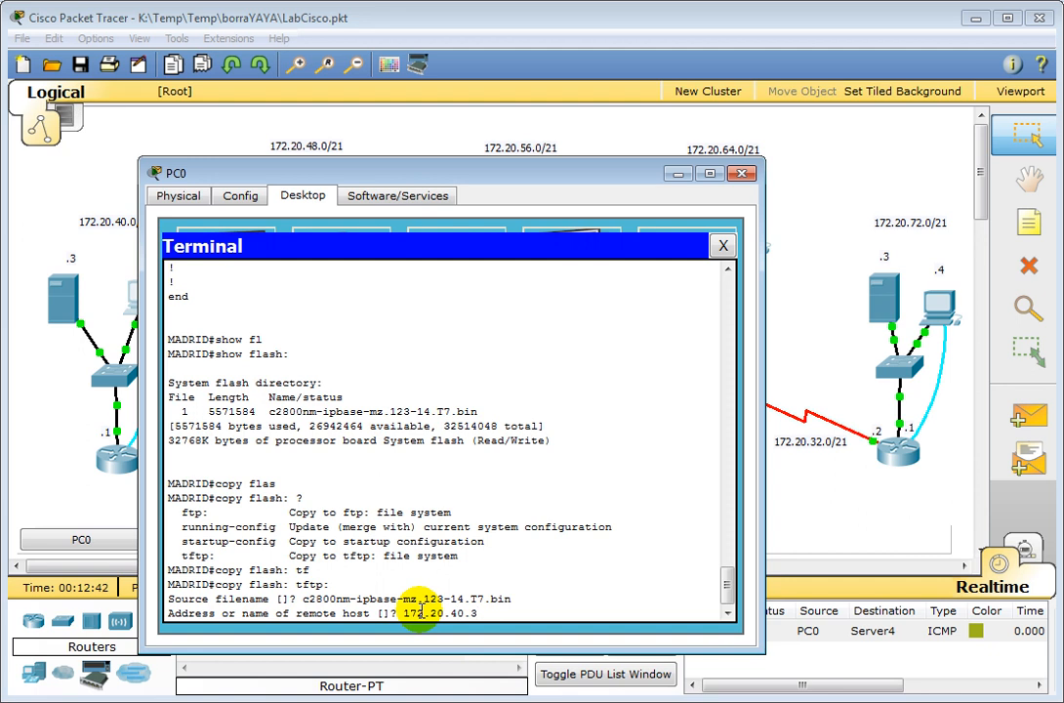
{"action": "key", "text": "Return"}
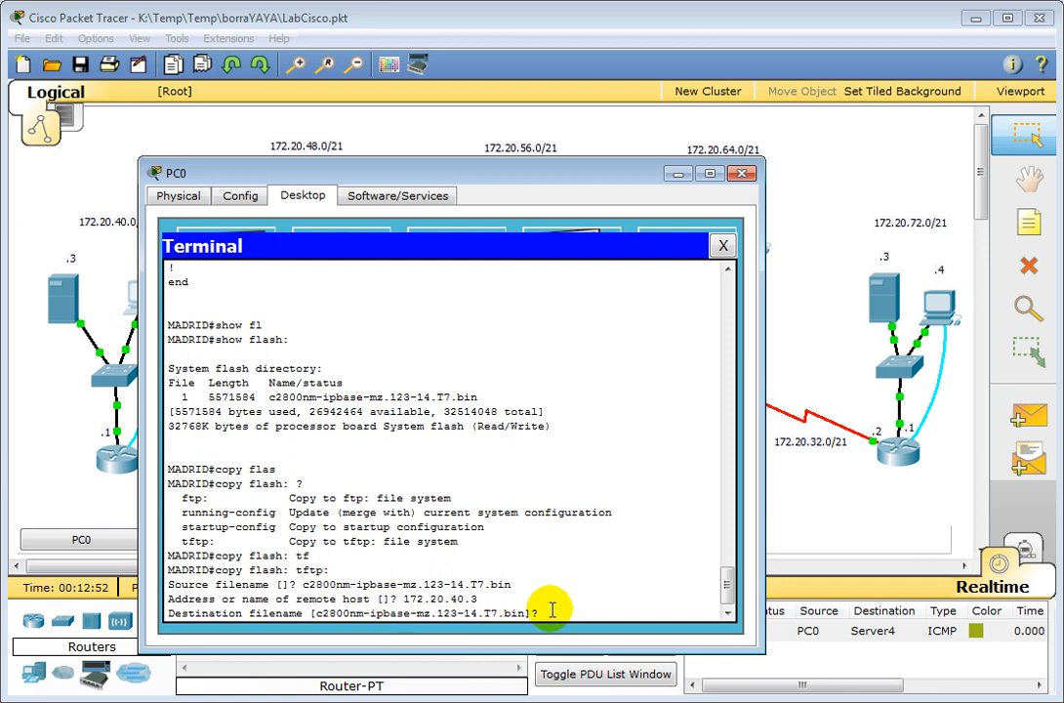
{"action": "key", "text": "Return"}
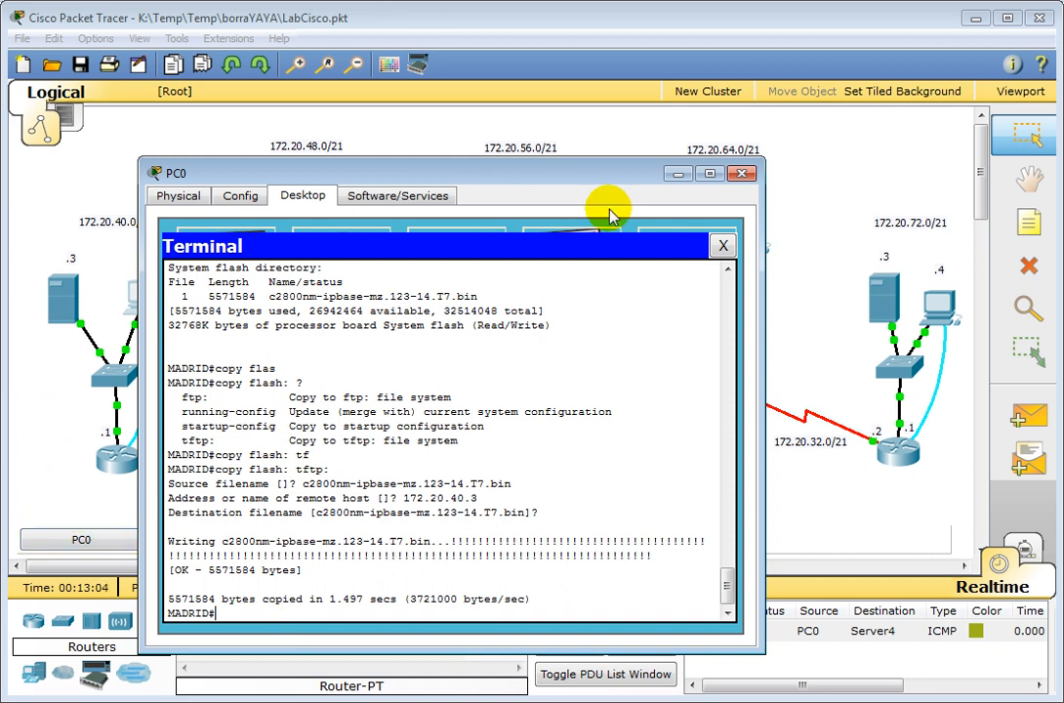
Step: Close PC0's window, check Server0's TFTP file list for the backed-up IOS image, and close the server window
{"action": "left_click", "coordinate": [742, 174]}
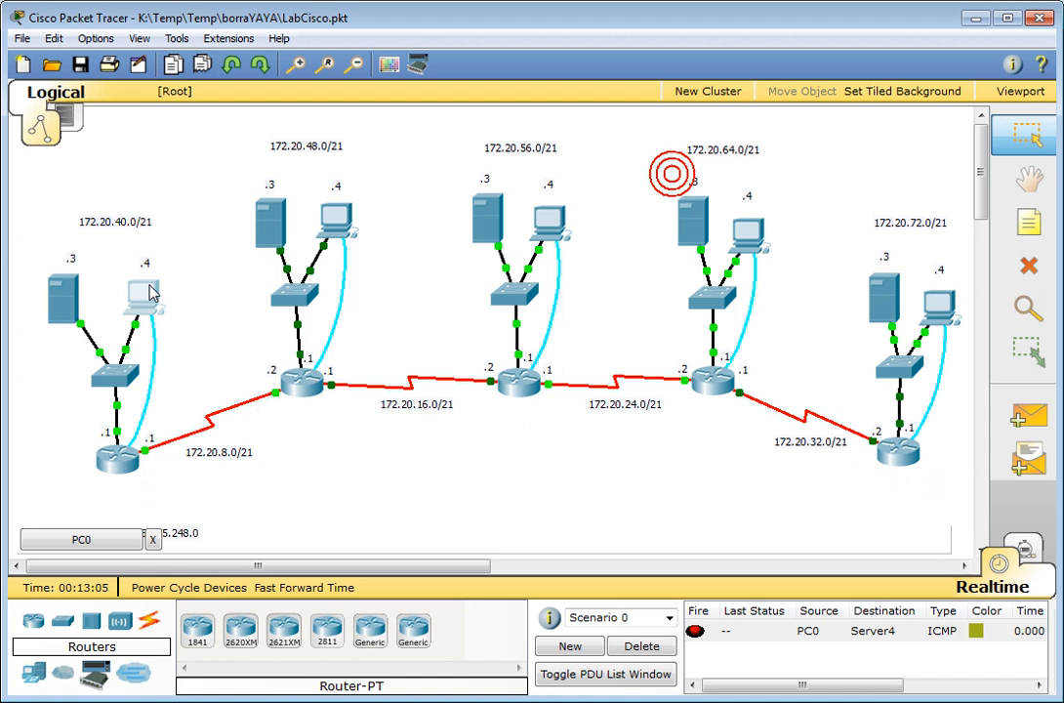
{"action": "left_click", "coordinate": [67, 303]}
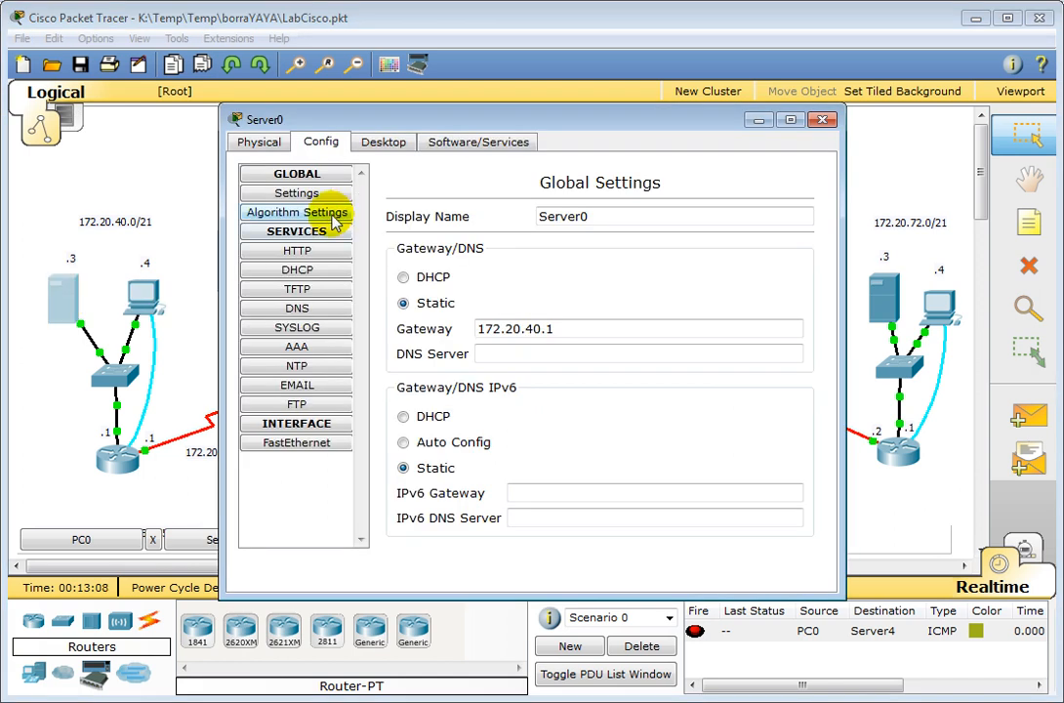
{"action": "left_click", "coordinate": [298, 290]}
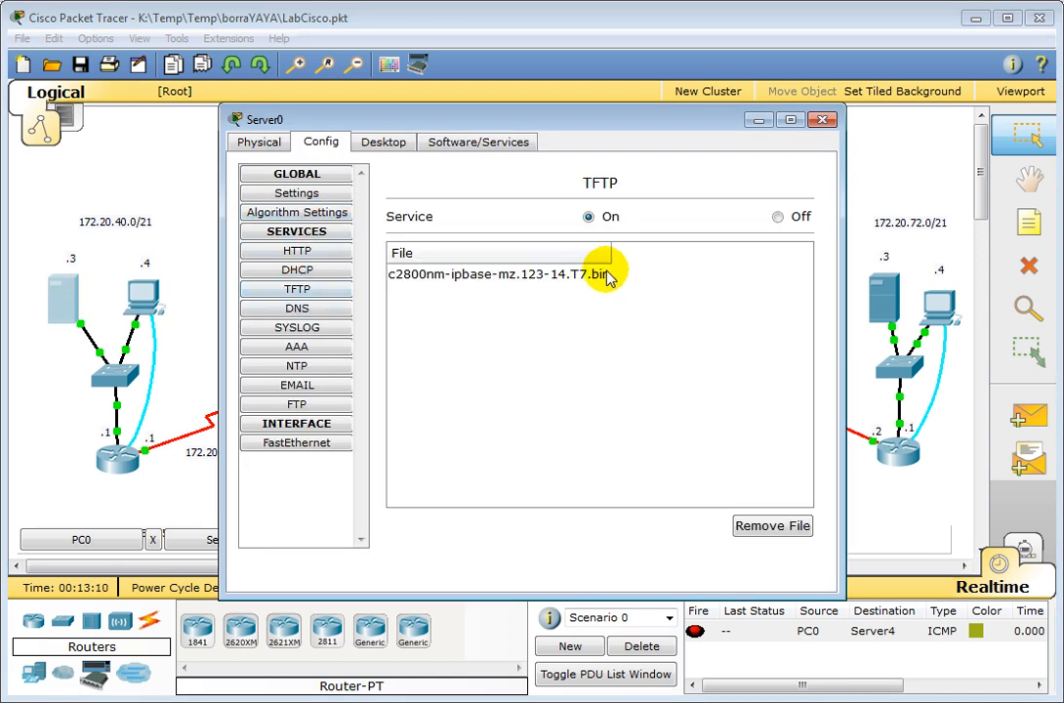
{"action": "left_click", "coordinate": [518, 275]}
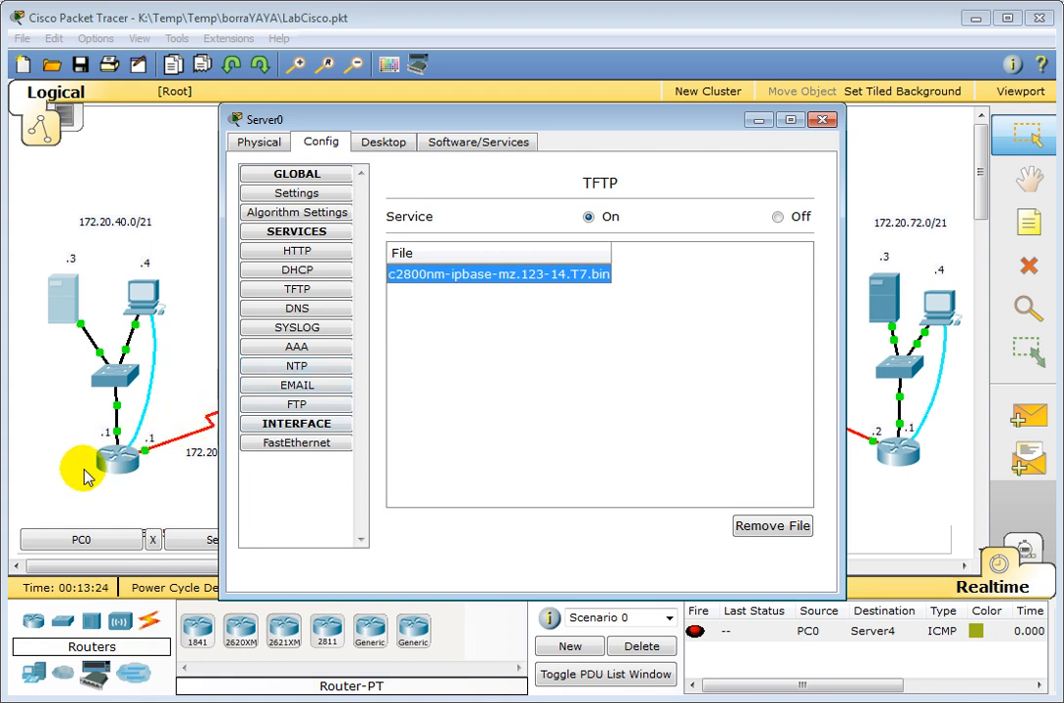
{"action": "left_click", "coordinate": [820, 121]}
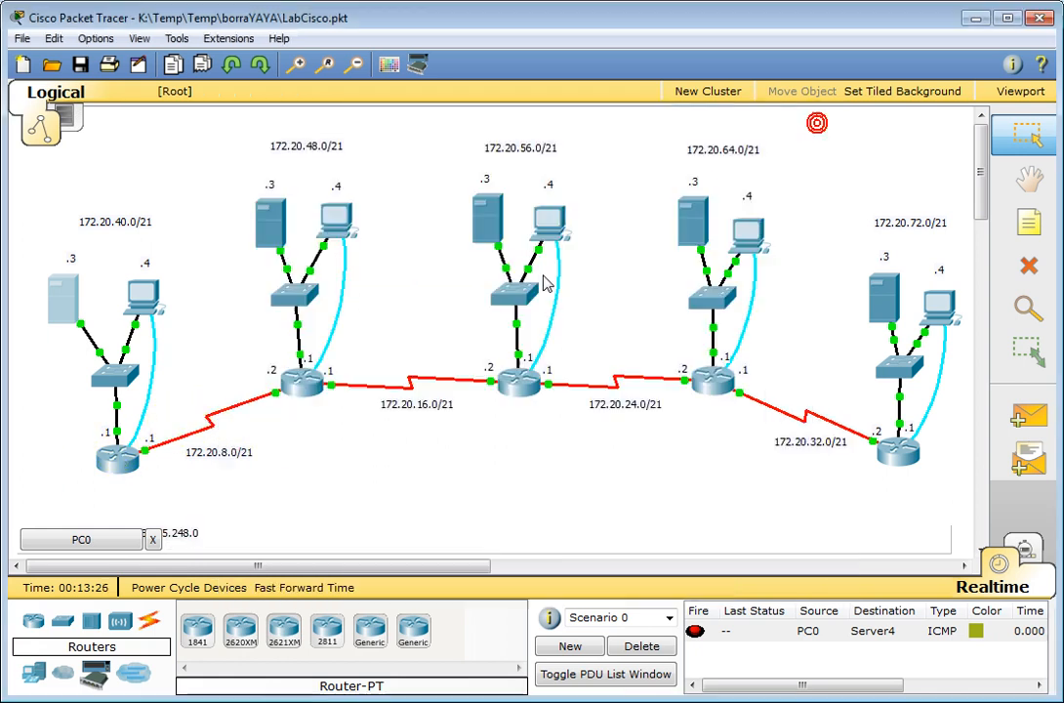
Step: From PC0's terminal, run copy startup-config tftp: on MADRID with remote host 172.20.40.3 and the default destination filename
{"action": "left_click", "coordinate": [144, 298]}
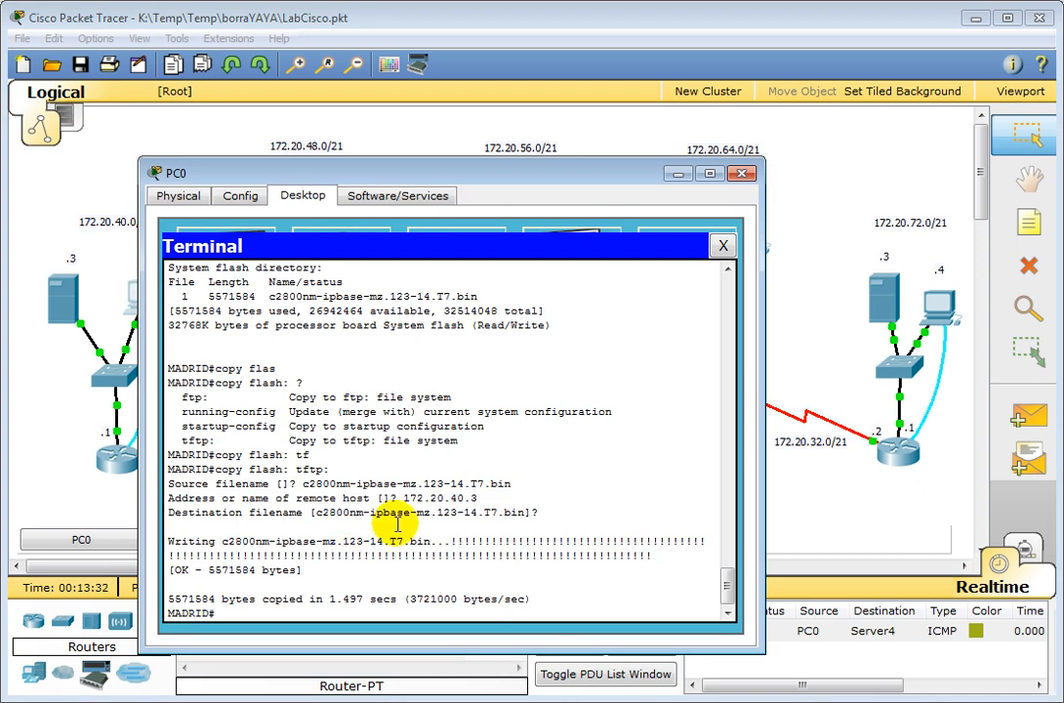
{"action": "type", "text": "copy"}
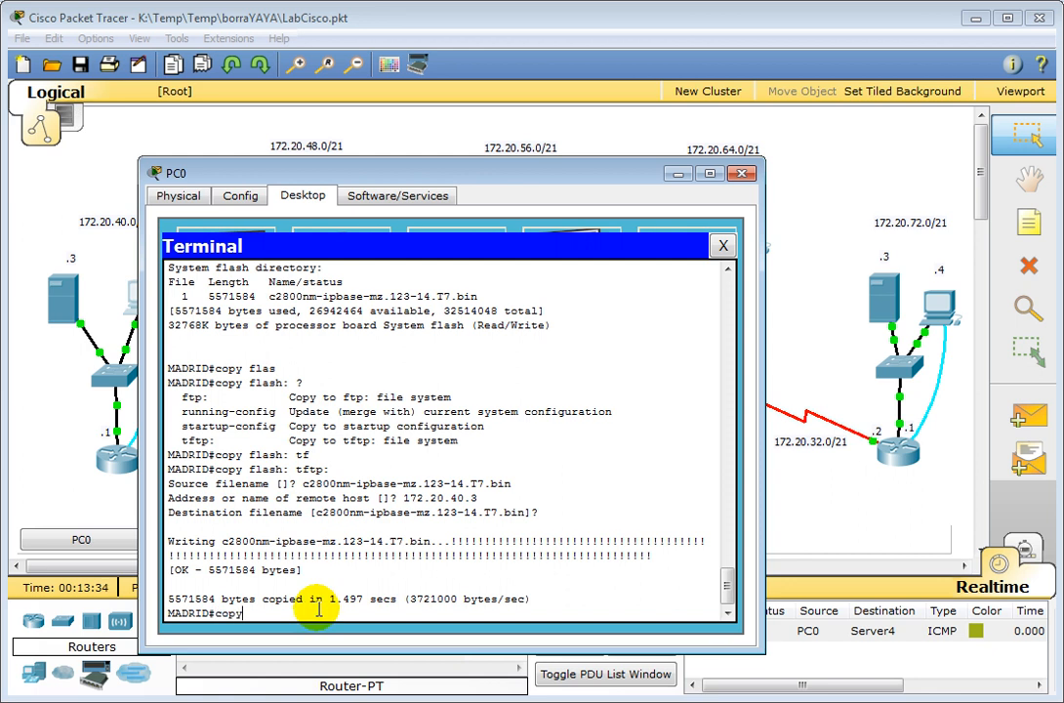
{"action": "type", "text": " star"}
{"action": "key", "text": "Tab"}
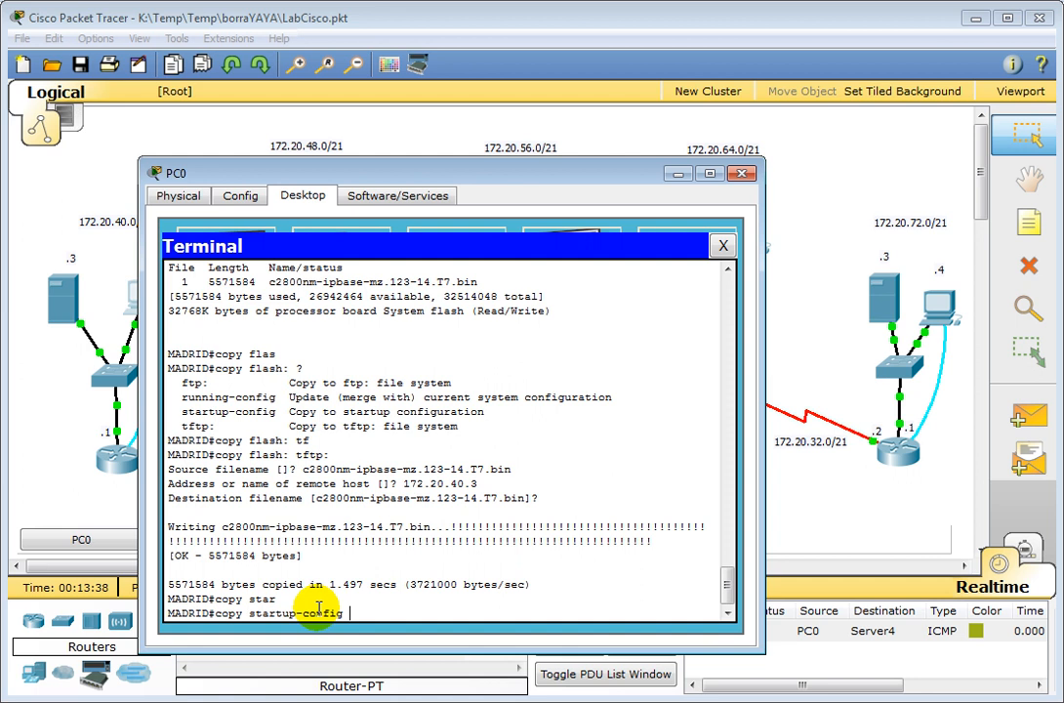
{"action": "type", "text": "tf"}
{"action": "key", "text": "Tab"}
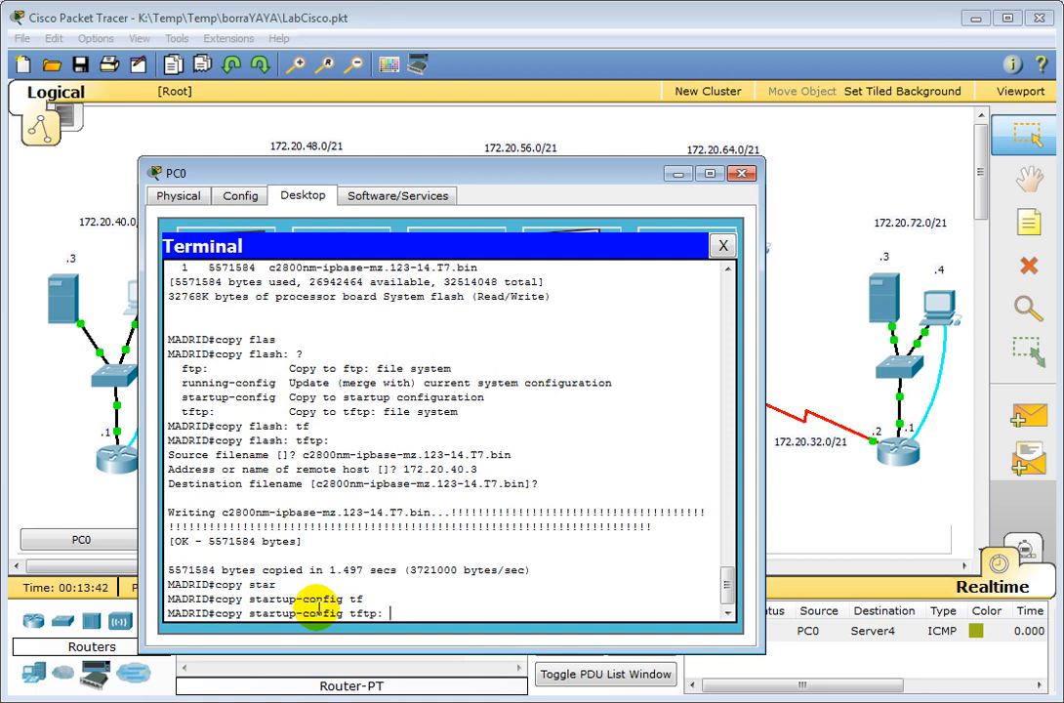
{"action": "key", "text": "Return"}
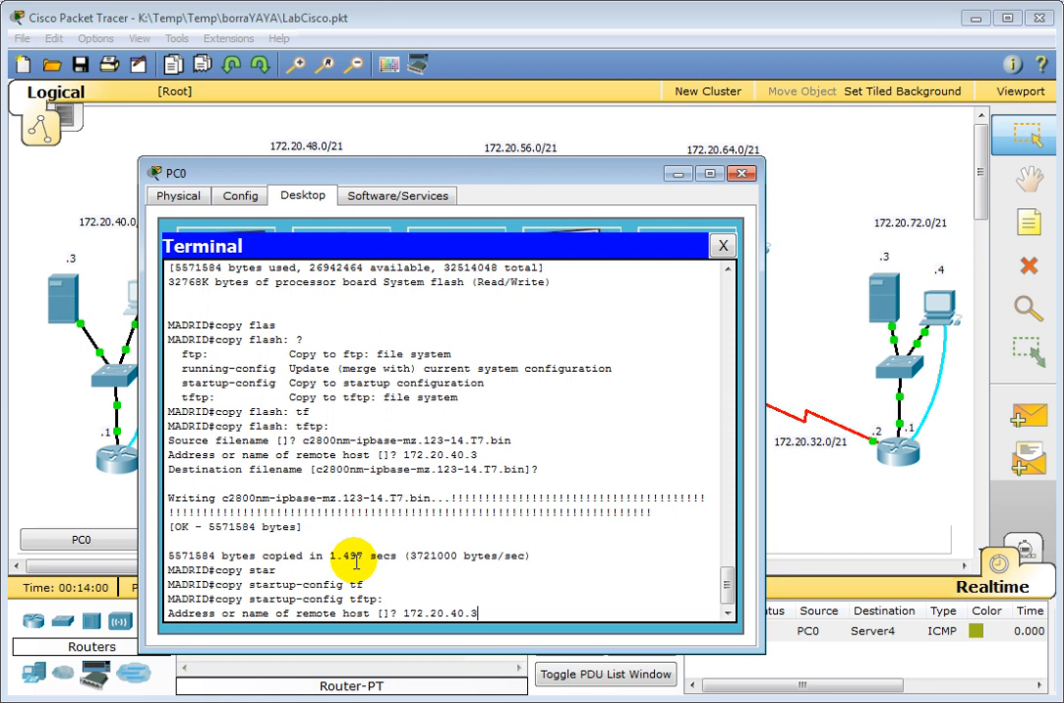
{"action": "key", "text": "Return"}
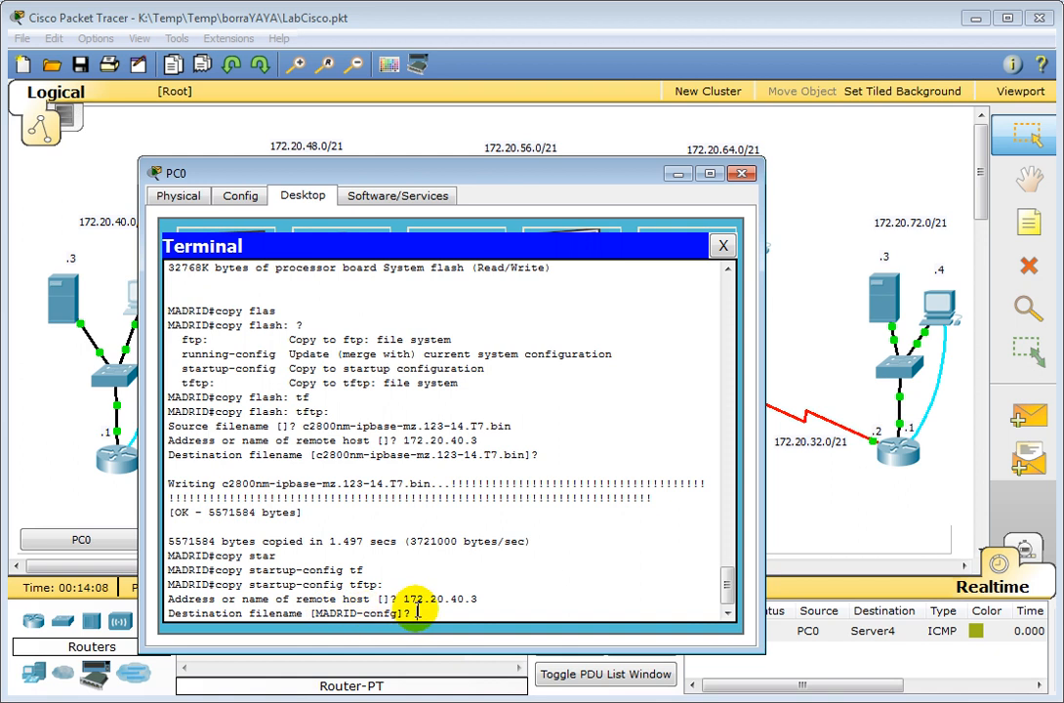
{"action": "key", "text": "Return"}
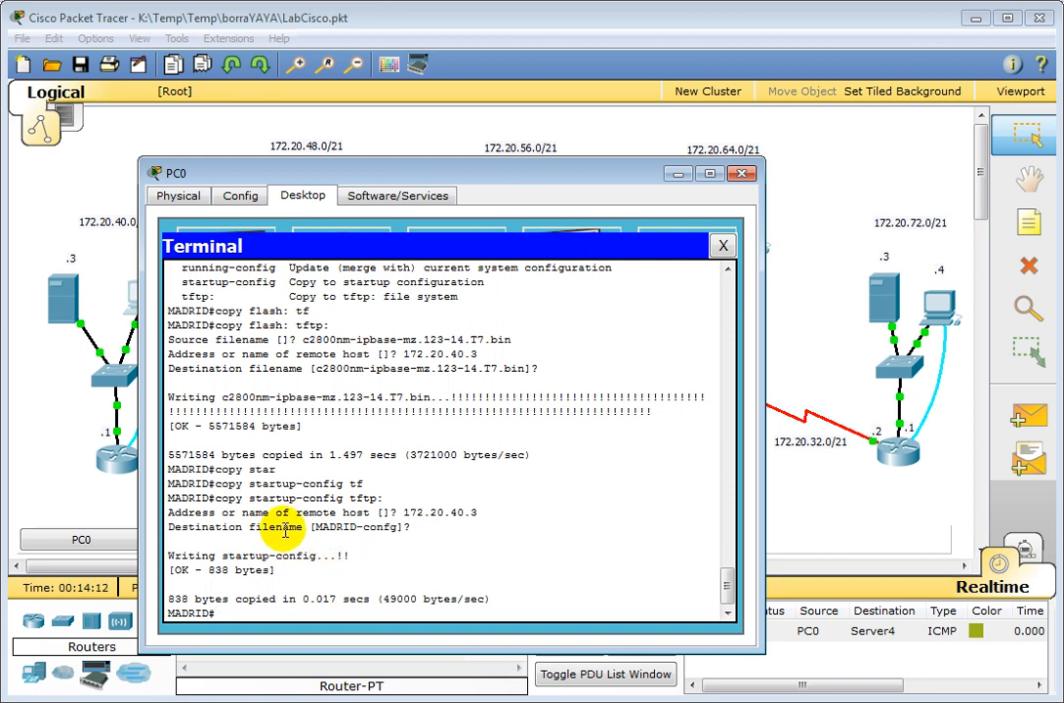
Step: Close PC0's terminal and window, check Server0's TFTP file list for the startup configuration backup, and close the server window
{"action": "left_click", "coordinate": [723, 245]}
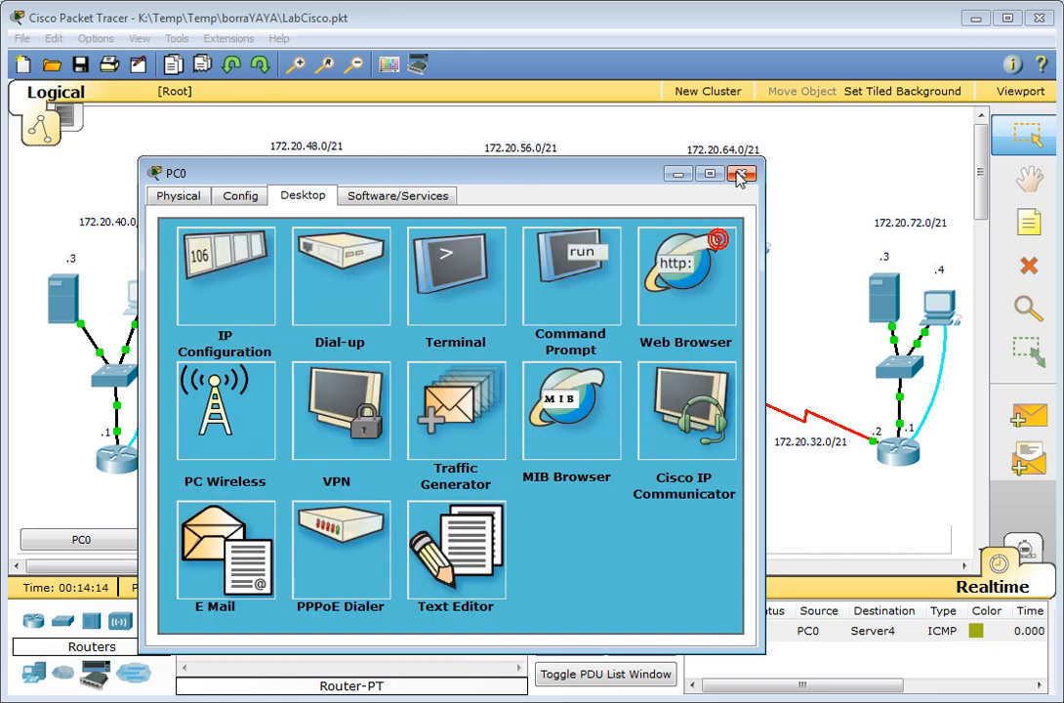
{"action": "left_click", "coordinate": [742, 173]}
{"action": "left_click", "coordinate": [62, 308]}
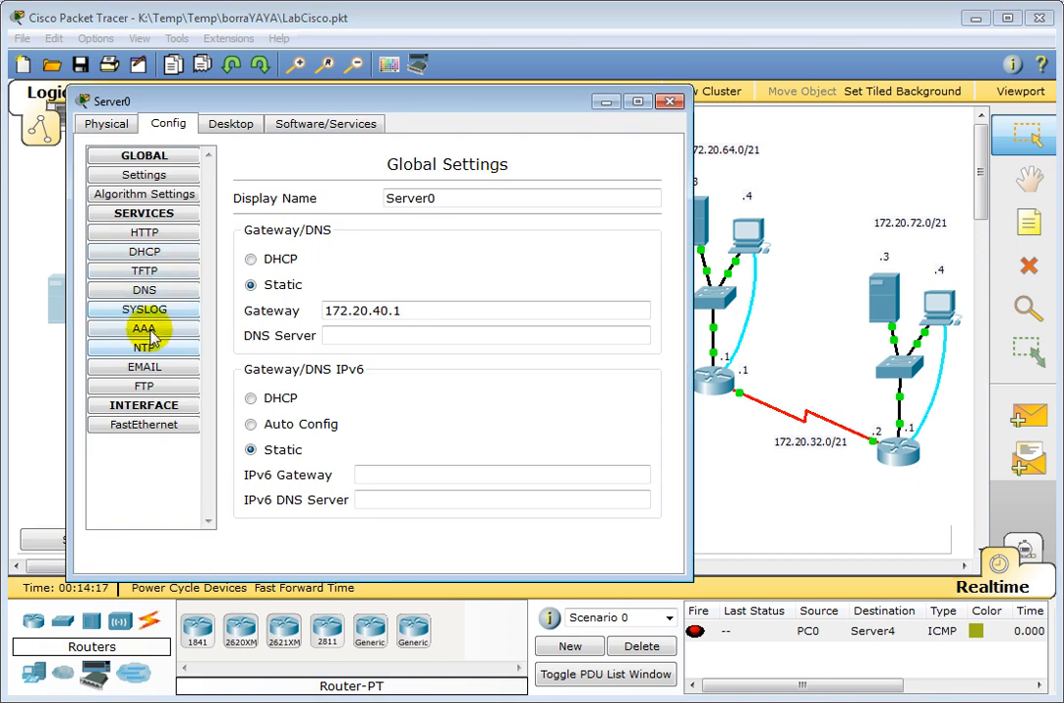
{"action": "left_click", "coordinate": [144, 271]}
{"action": "left_click", "coordinate": [316, 278]}
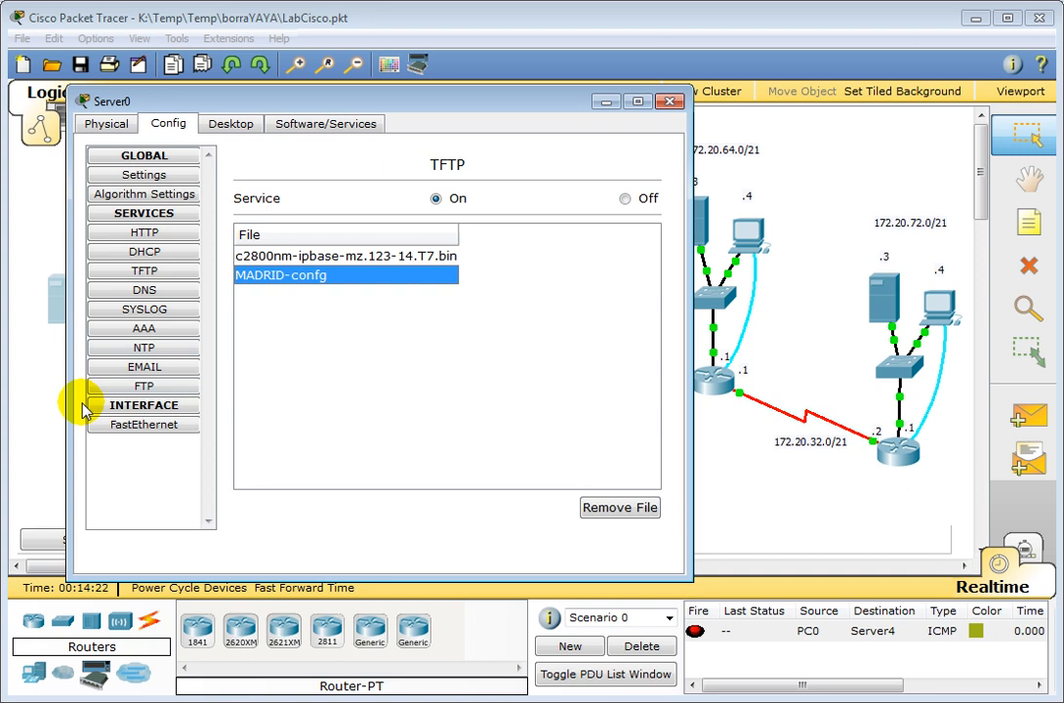
{"action": "left_click", "coordinate": [669, 102]}
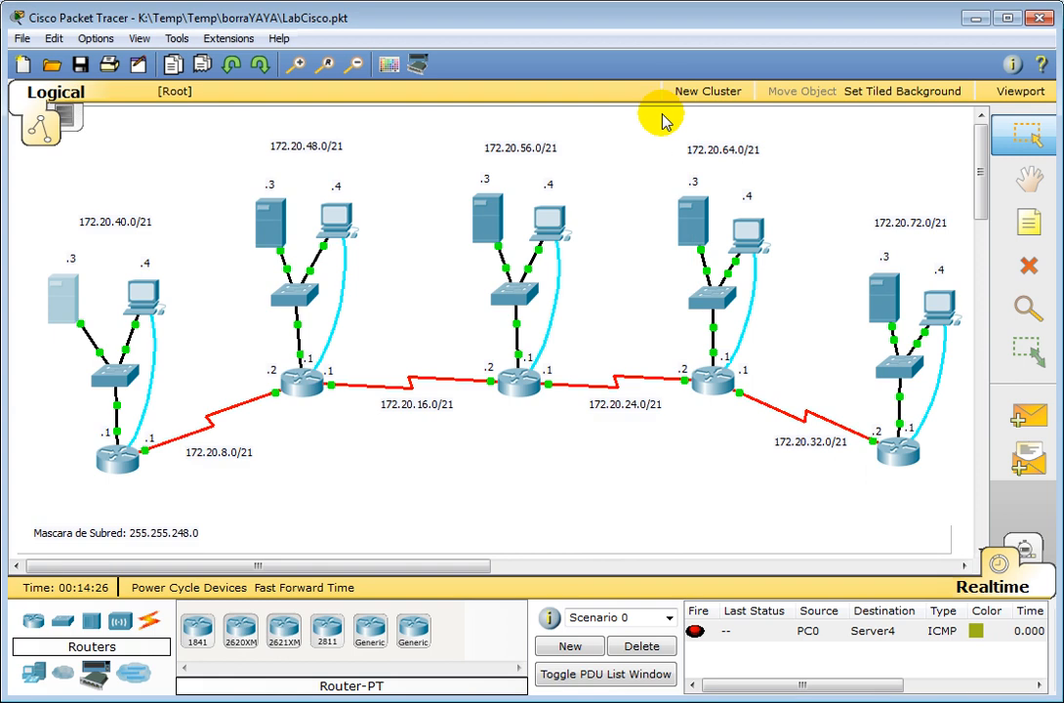
{"action": "left_click", "coordinate": [691, 509]}
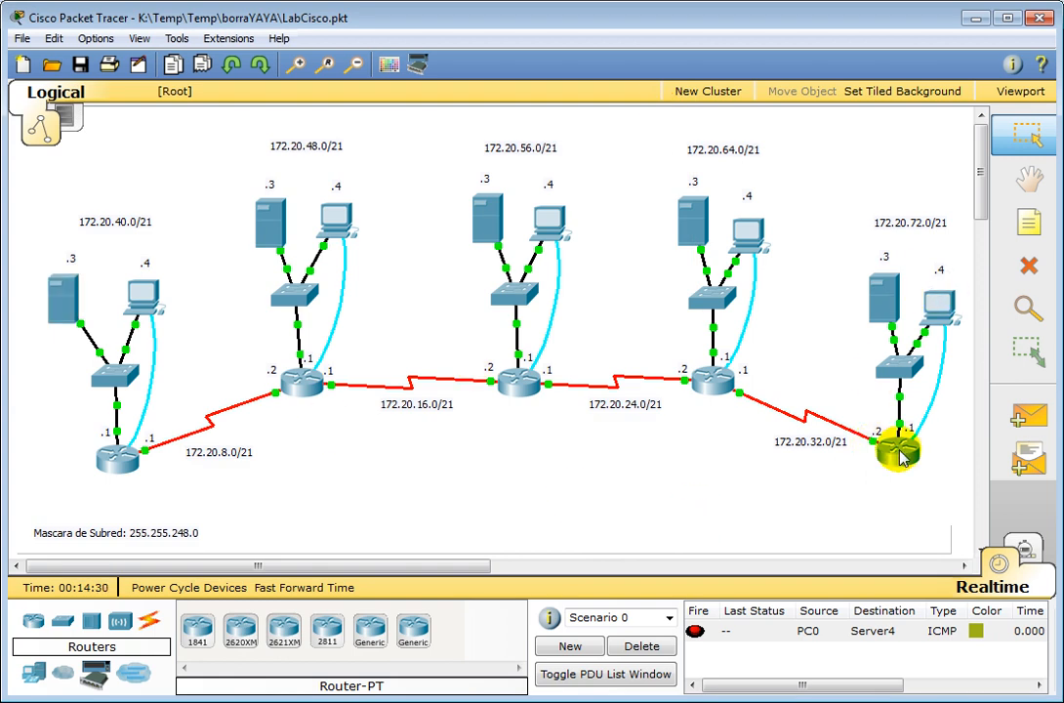
Step: Open the terminal on PC4 in the 172.20.72.0/21 network with the default connection settings
{"action": "mouse_move", "coordinate": [57, 298]}
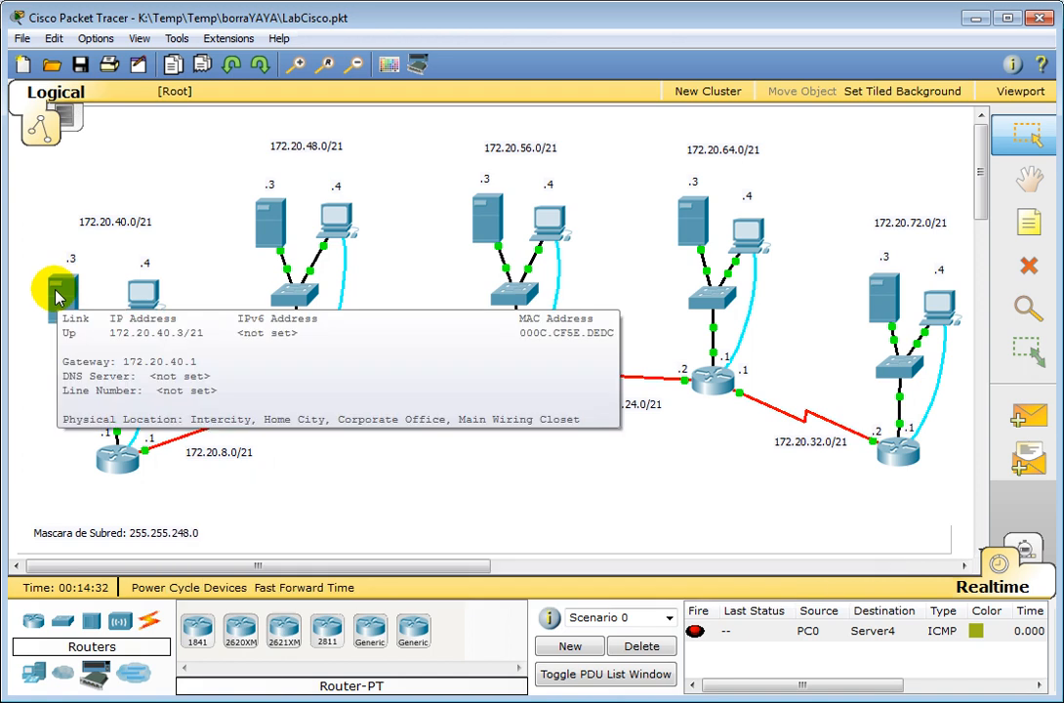
{"action": "mouse_move", "coordinate": [925, 320]}
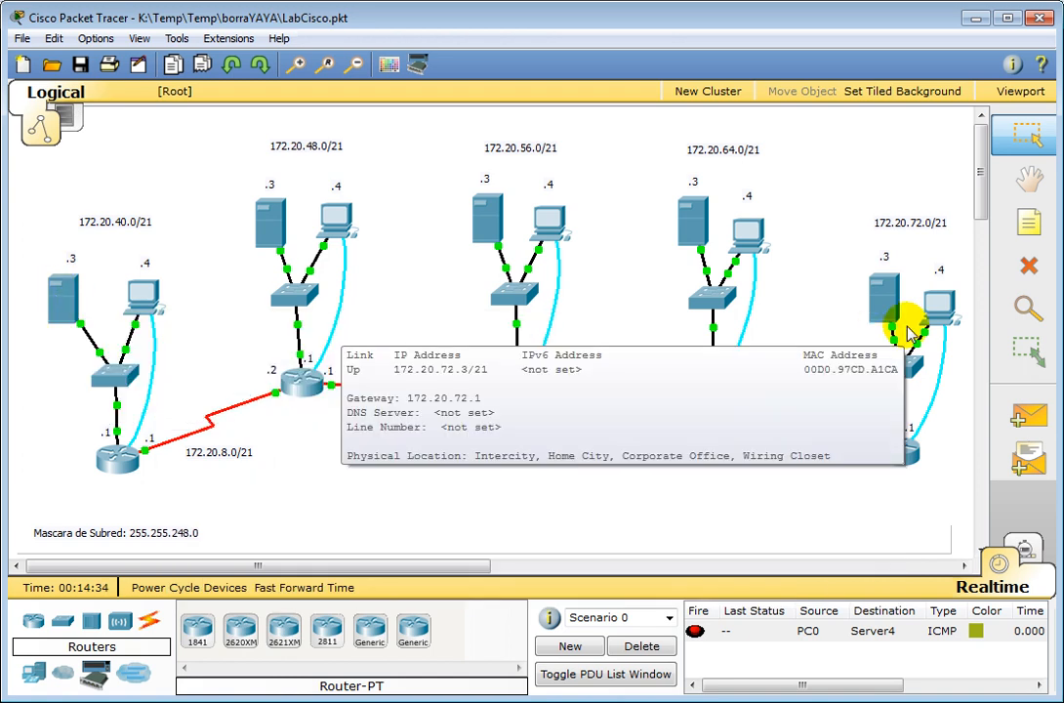
{"action": "mouse_move", "coordinate": [913, 452]}
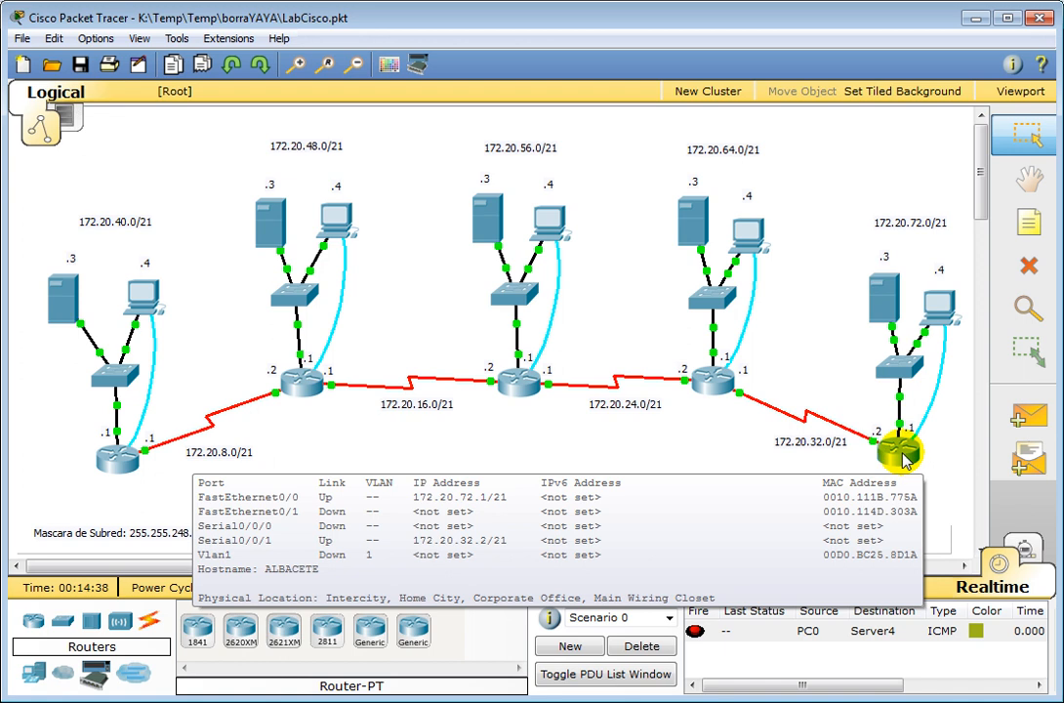
{"action": "left_click", "coordinate": [937, 312]}
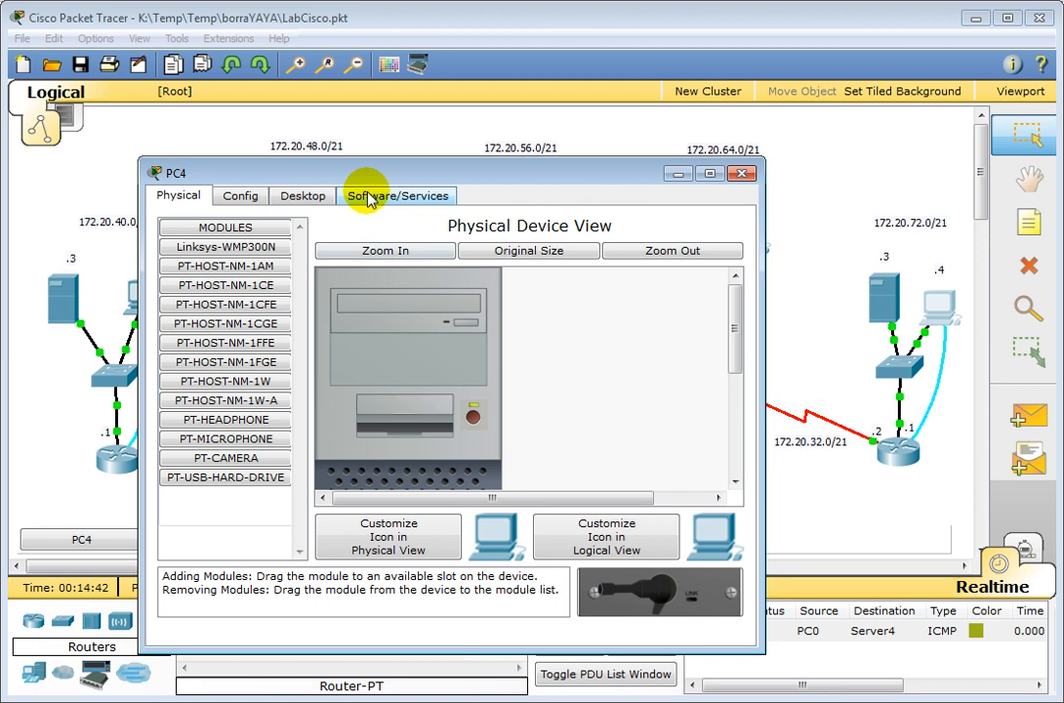
{"action": "left_click", "coordinate": [315, 200]}
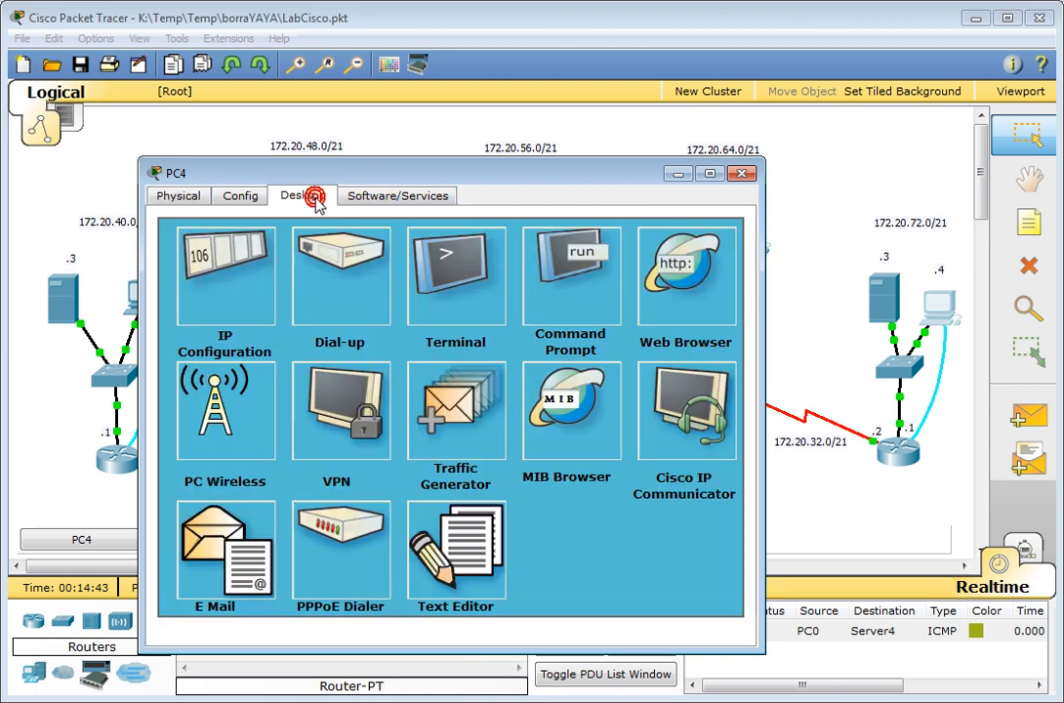
{"action": "left_click", "coordinate": [449, 275]}
{"action": "left_click", "coordinate": [507, 488]}
Step: Log in to the ALBACETE router with the console password and enter privileged mode with enable and its password
{"action": "key", "text": "Return"}
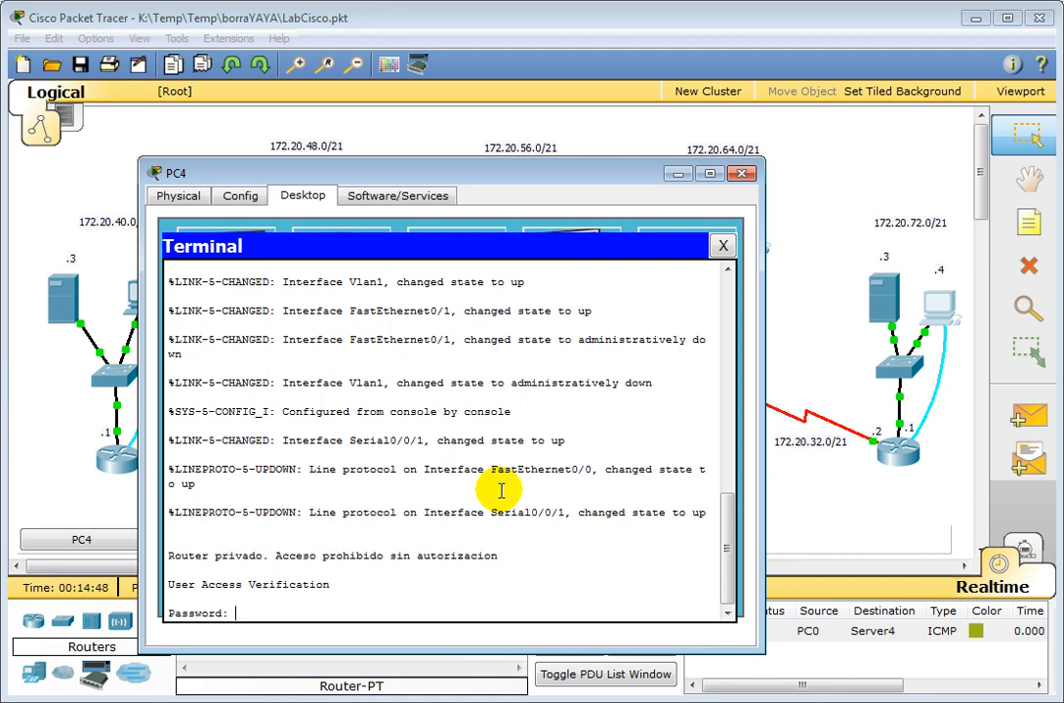
{"action": "key", "text": "Return"}
{"action": "type", "text": "nable"}
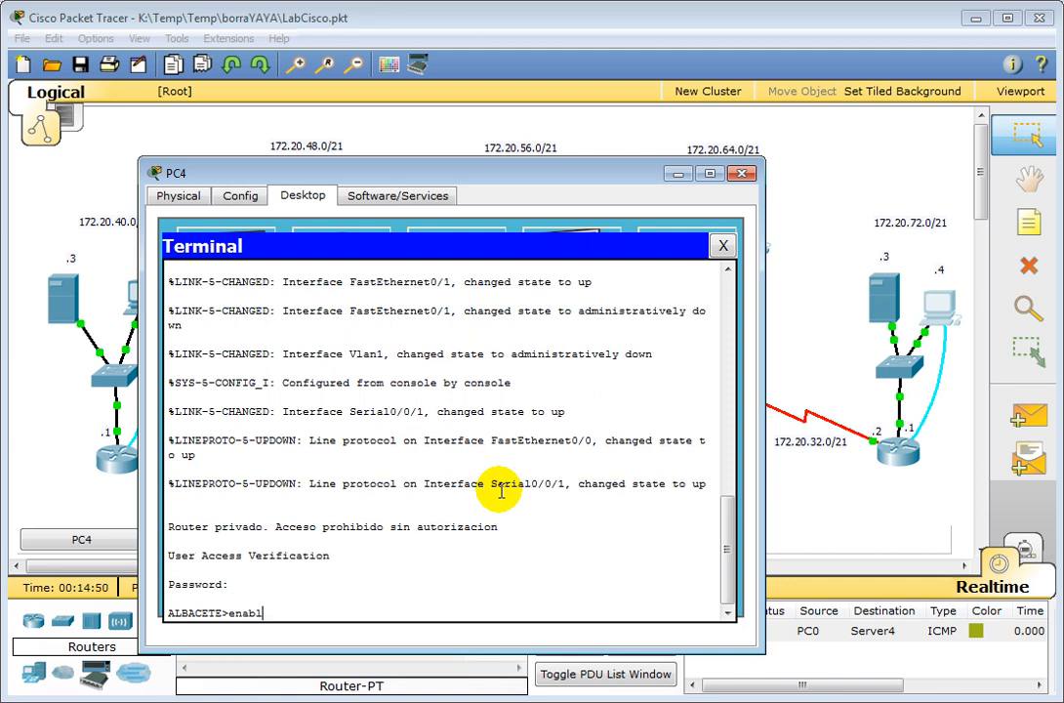
{"action": "key", "text": "Return"}
{"action": "key", "text": "Return"}
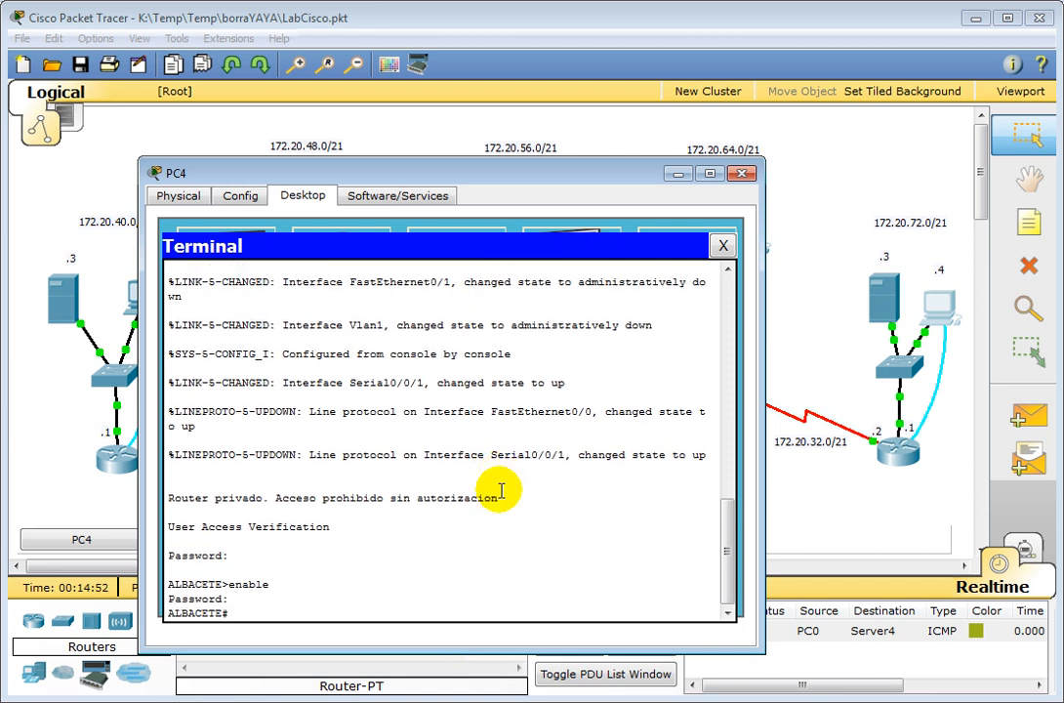
Step: List the contents of ALBACETE's flash memory with show flash:
{"action": "type", "text": "show flas"}
{"action": "key", "text": "Tab"}
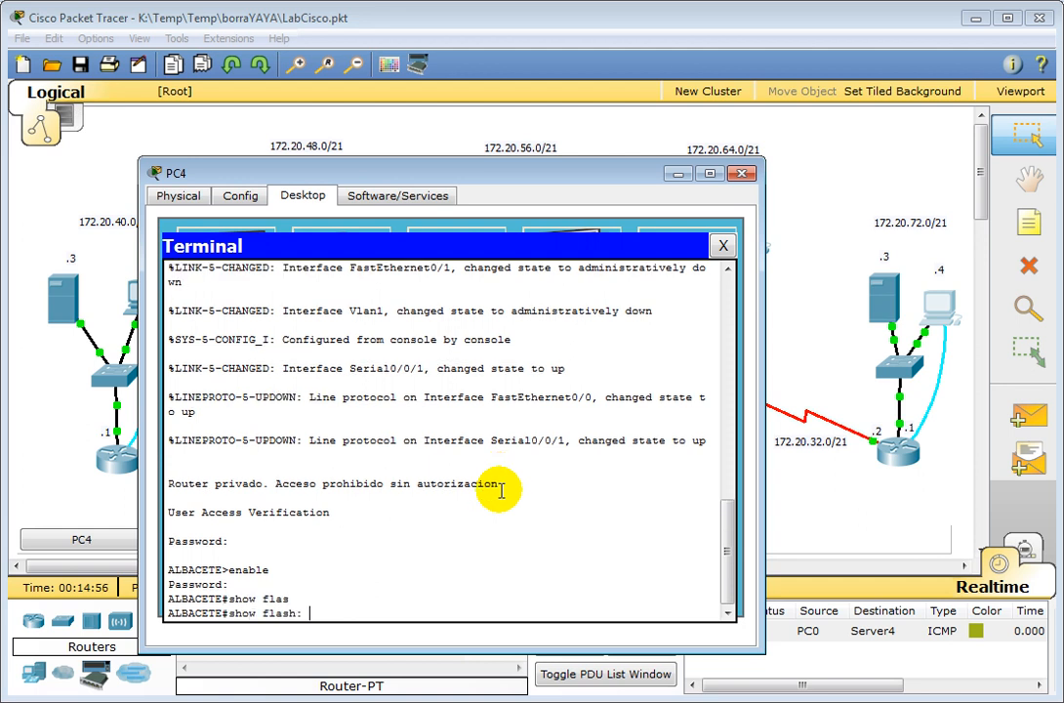
{"action": "key", "text": "Return"}
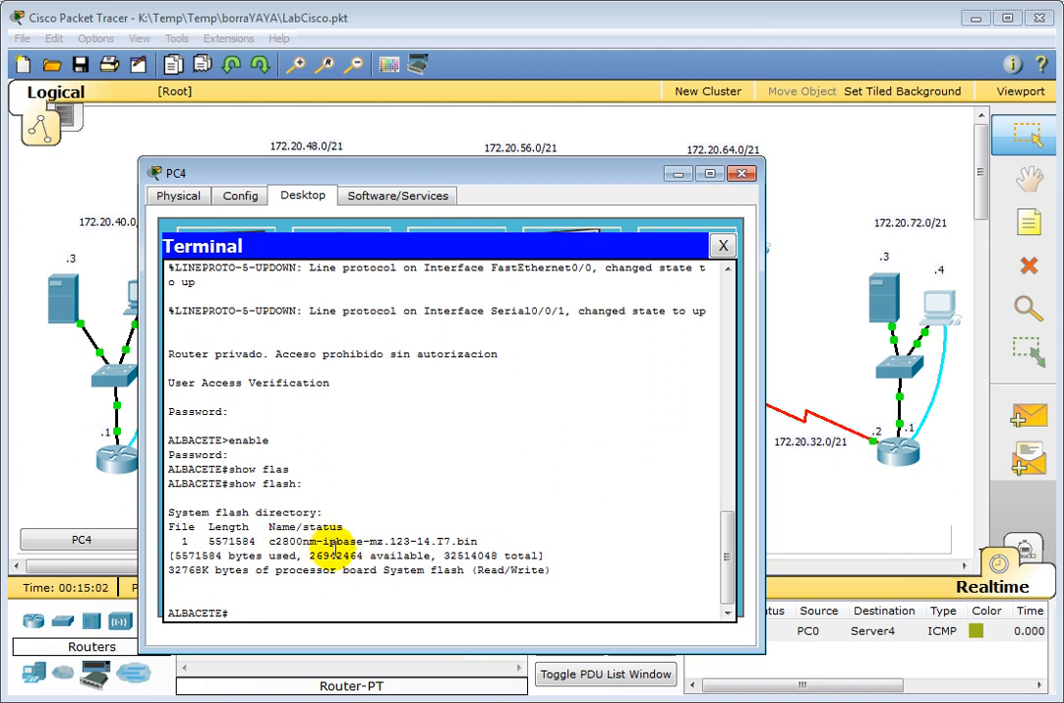
{"action": "type", "text": "copy"}
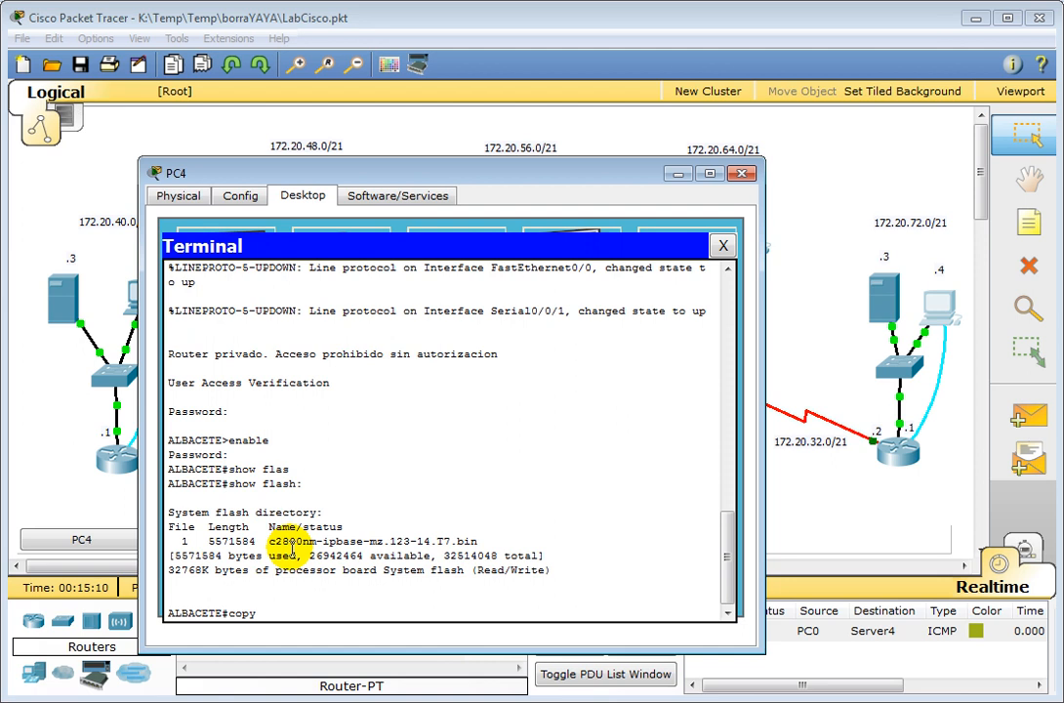
{"action": "key", "text": "BackSpace"}
{"action": "key", "text": "BackSpace"}
{"action": "key", "text": "BackSpace"}
{"action": "key", "text": "BackSpace"}
{"action": "key", "text": "BackSpace"}
Step: Ping Server0 at 172.20.40.3 from the ALBACETE router to test connectivity
{"action": "type", "text": "ping 172."}
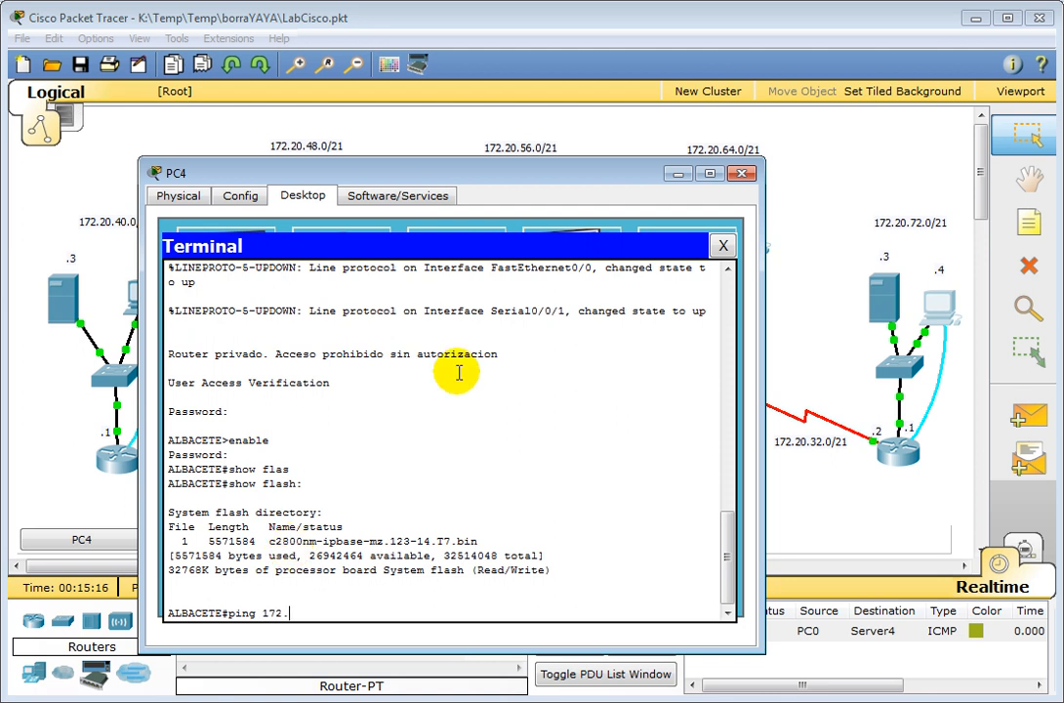
{"action": "left_click_drag", "start_coordinate": [363, 173], "coordinate": [470, 209]}
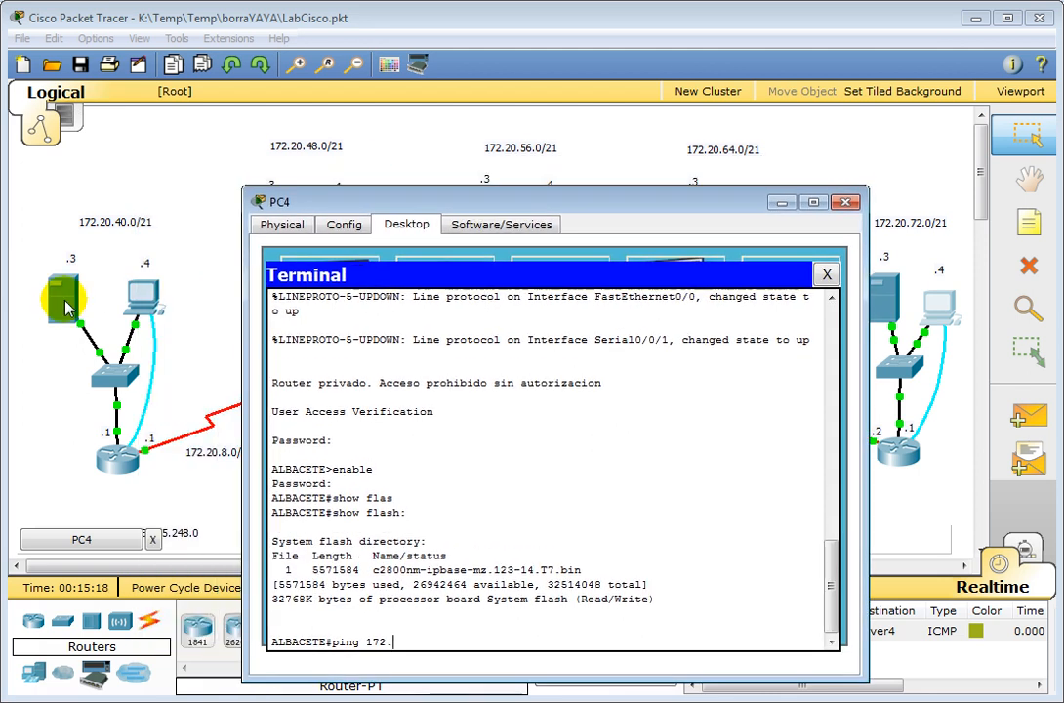
{"action": "left_click", "coordinate": [779, 203]}
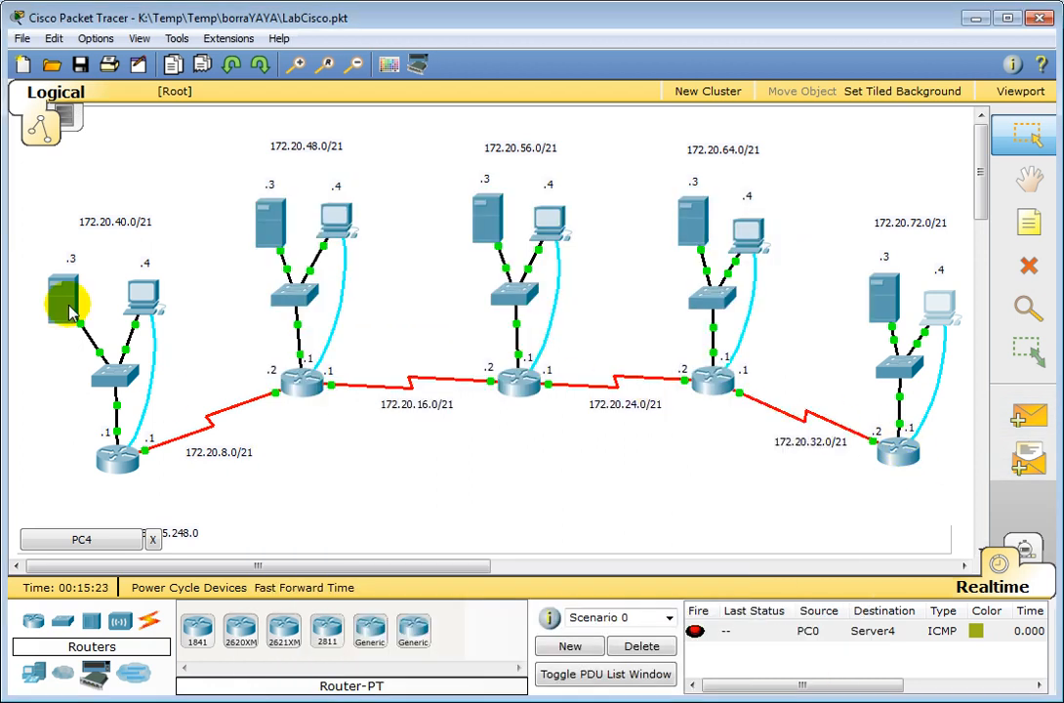
{"action": "left_click", "coordinate": [110, 539]}
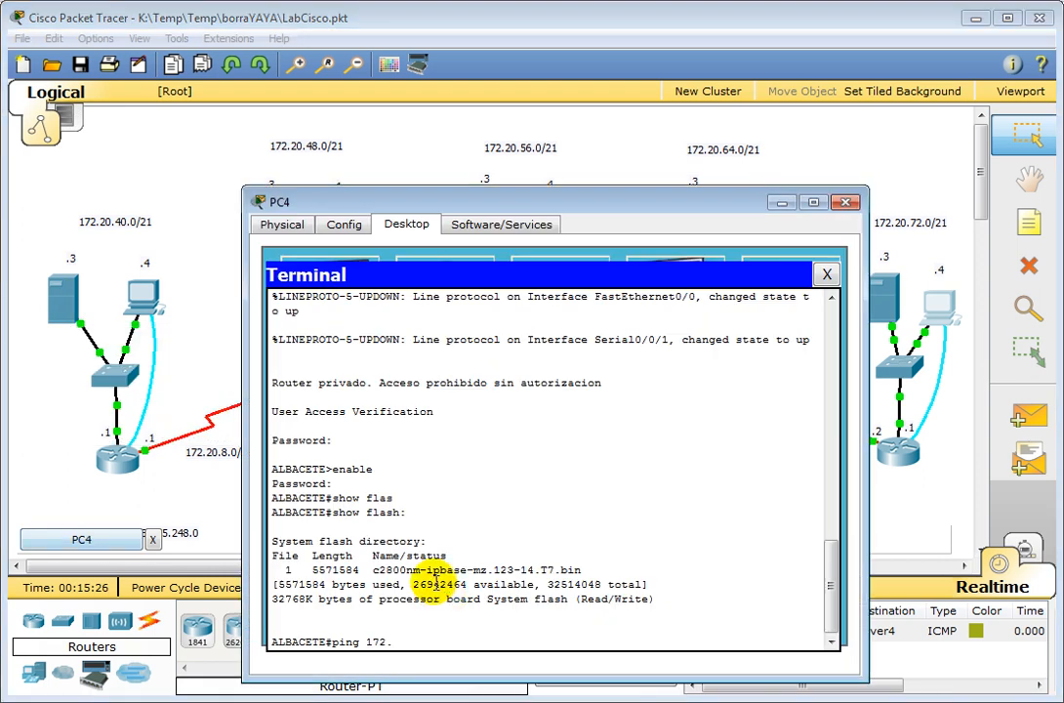
{"action": "left_click", "coordinate": [414, 643]}
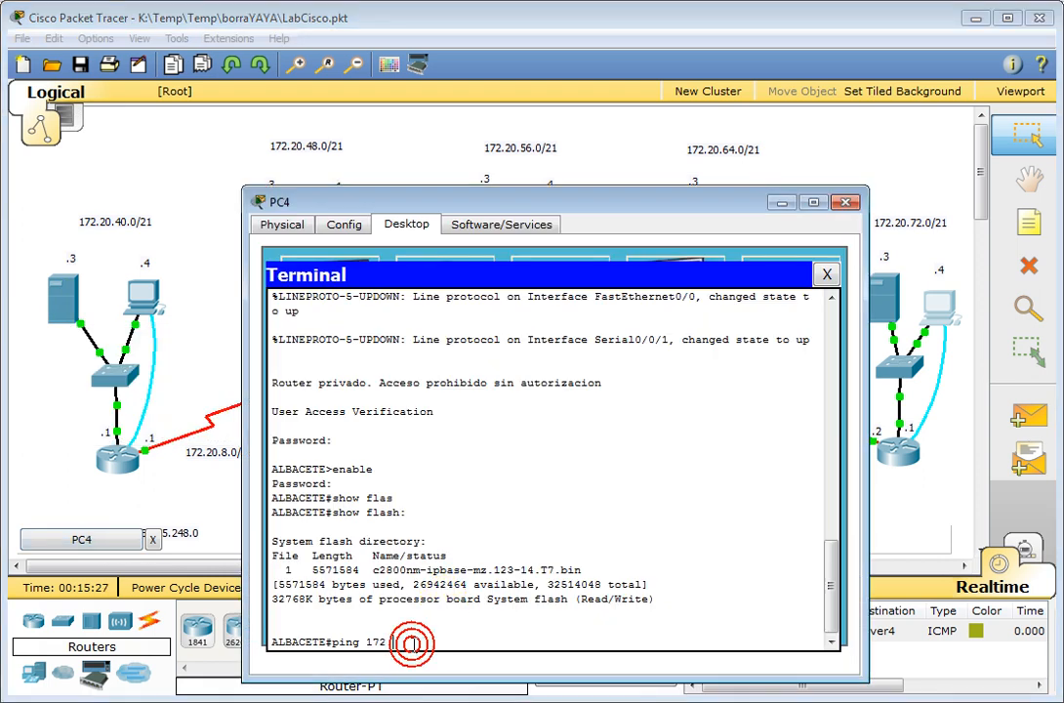
{"action": "type", "text": "20.40"}
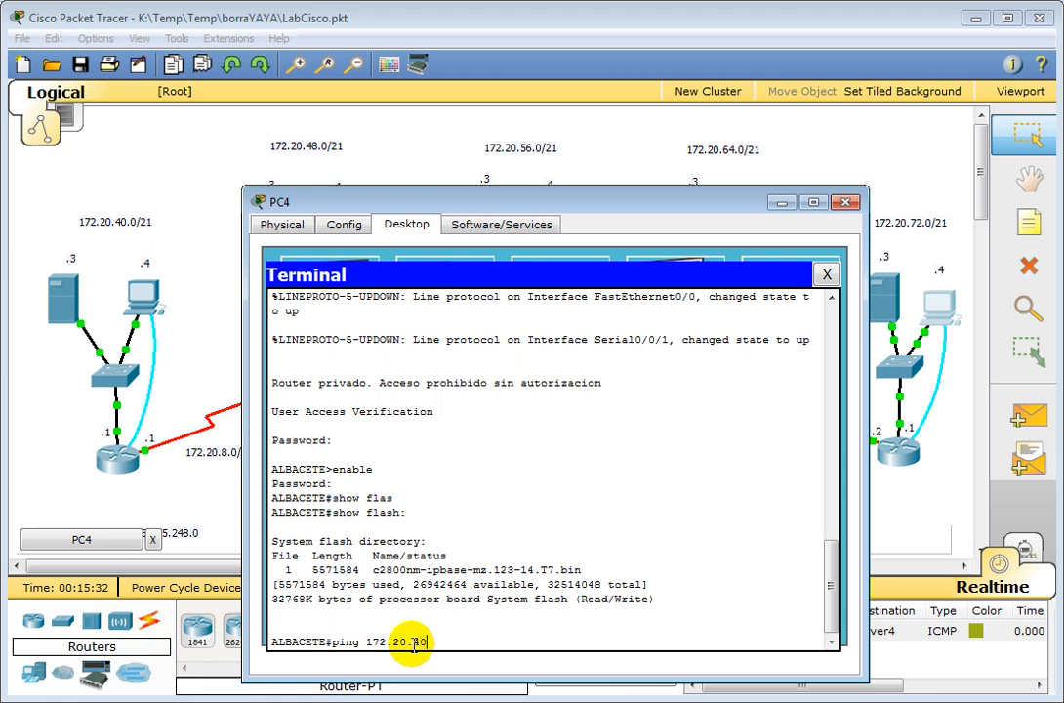
{"action": "type", "text": ".3"}
{"action": "key", "text": "Return"}
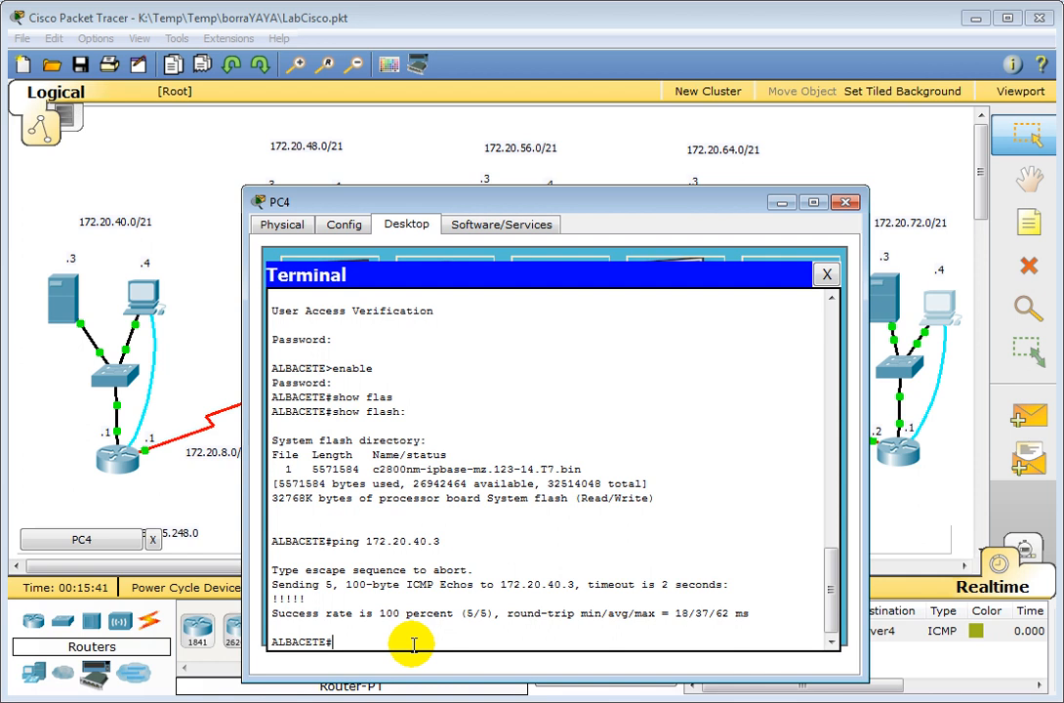
Step: Run copy flash: tftp: on ALBACETE to start backing up its IOS image
{"action": "type", "text": "copy flas"}
{"action": "key", "text": "Tab"}
{"action": "type", "text": "tf"}
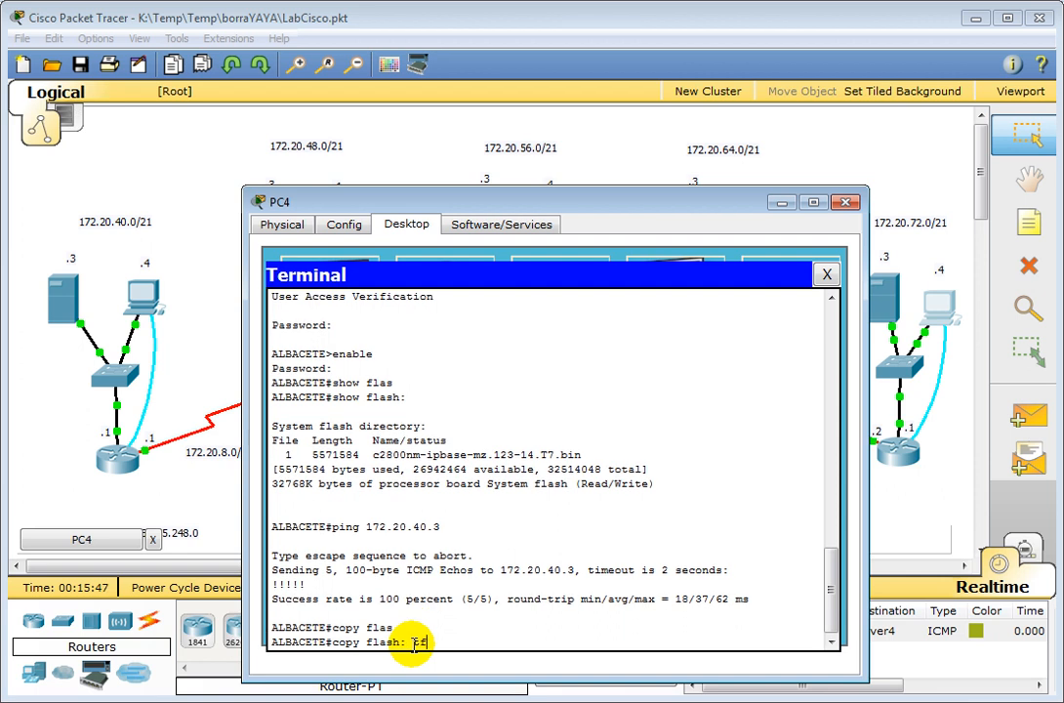
{"action": "key", "text": "Tab"}
{"action": "key", "text": "Return"}
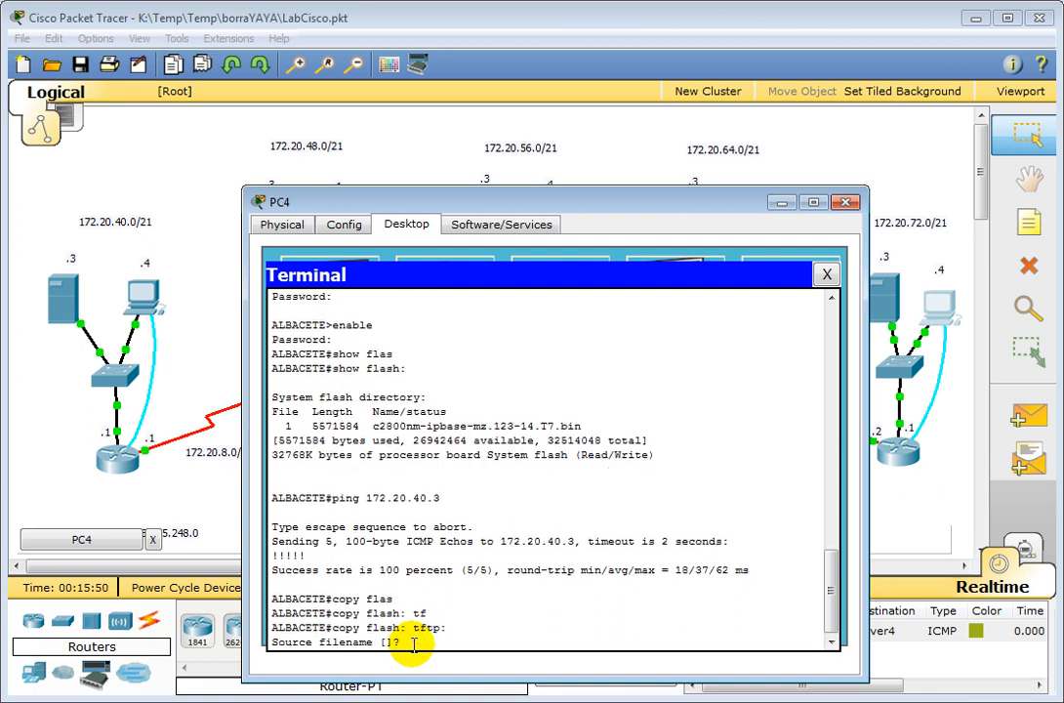
Step: Copy the image name c2800nm-ipbase-mz.123-14.T7.bin from the flash listing and paste it as the source filename
{"action": "left_click", "coordinate": [372, 426]}
{"action": "left_click_drag", "start_coordinate": [372, 425], "coordinate": [581, 427]}
{"action": "right_click", "coordinate": [582, 426]}
{"action": "left_click", "coordinate": [609, 443]}
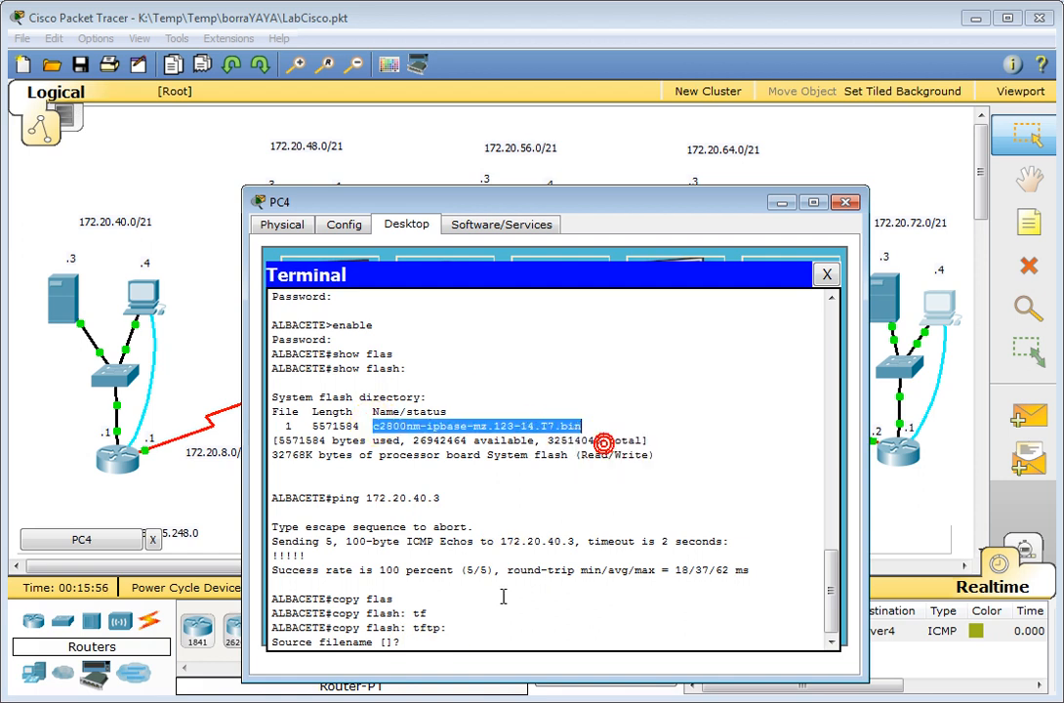
{"action": "right_click", "coordinate": [431, 641]}
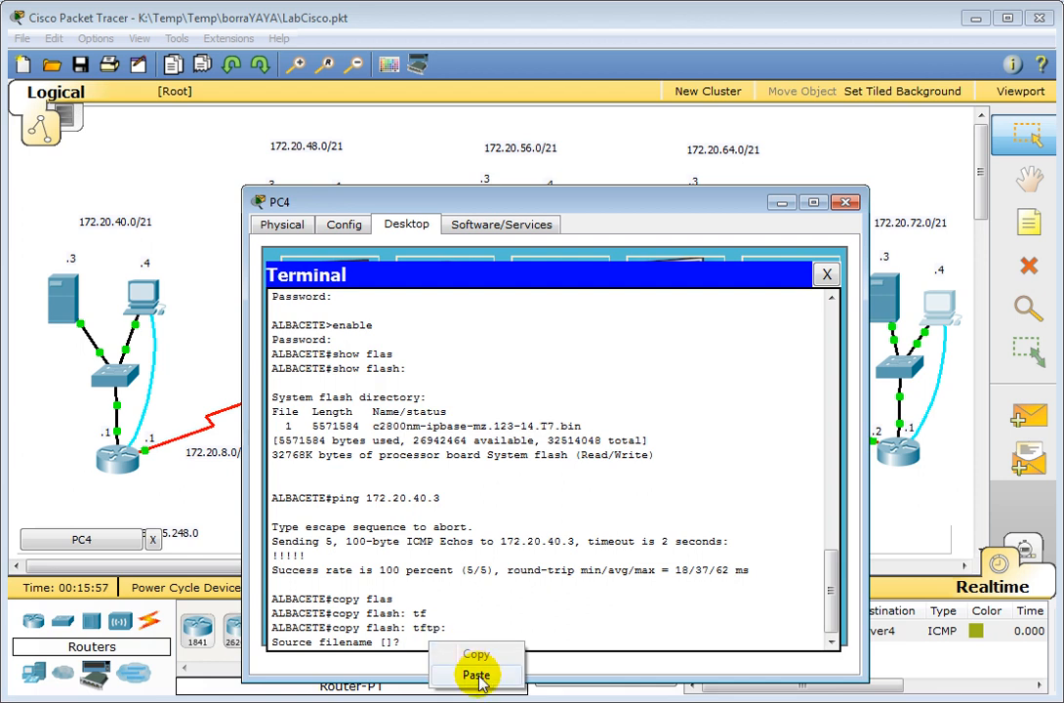
{"action": "left_click", "coordinate": [479, 674]}
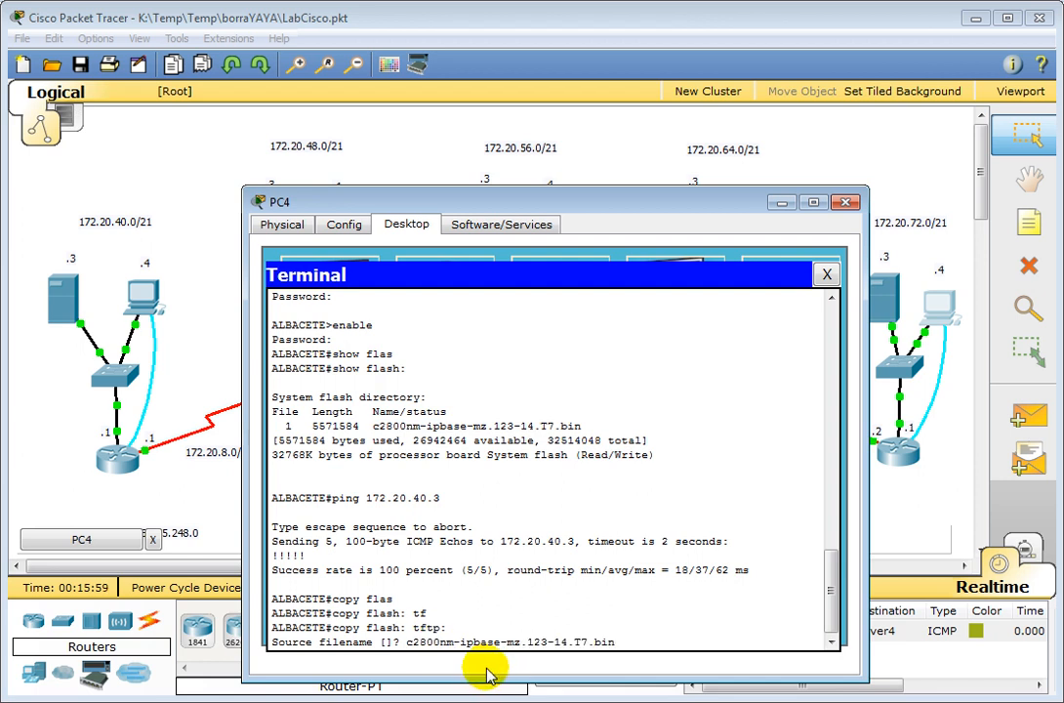
Step: Complete the image copy to TFTP host 172.20.40.3 with c2800nm-ALBACETE.bin as the destination filename
{"action": "key", "text": "Return"}
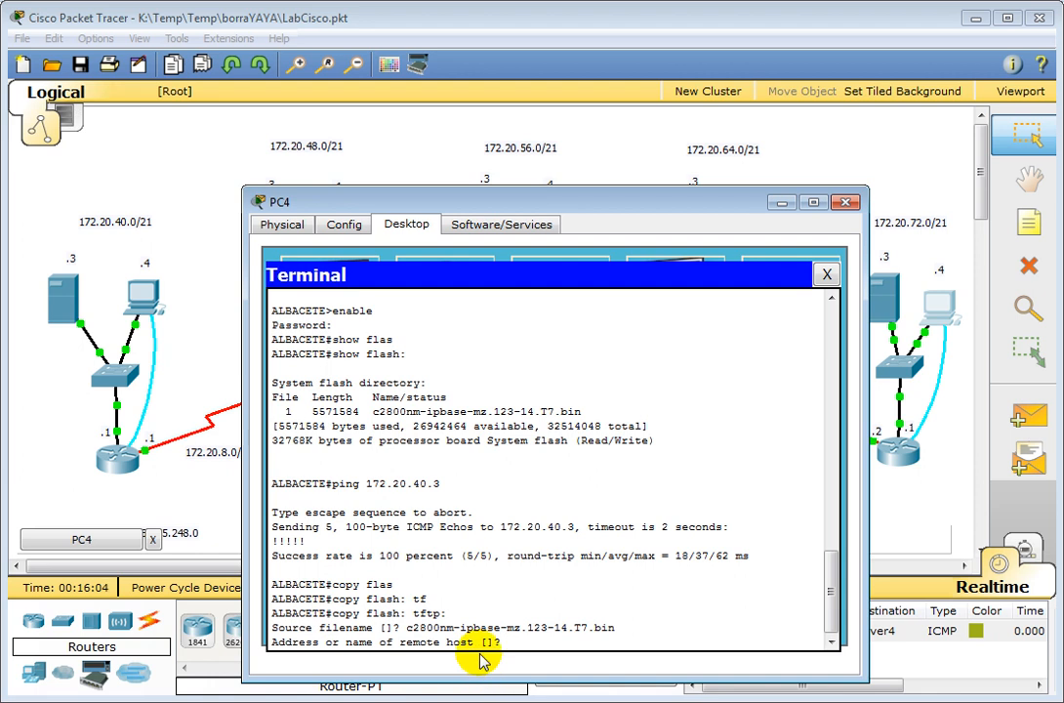
{"action": "type", "text": "172.20.40.3"}
{"action": "key", "text": "Return"}
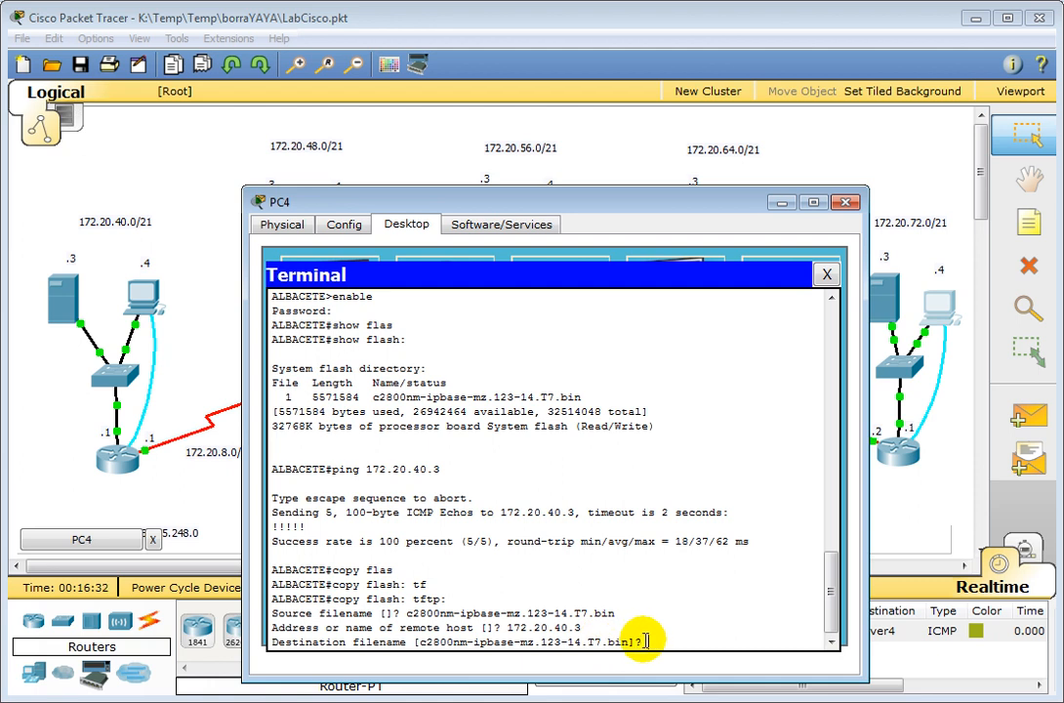
{"action": "type", "text": "c8"}
{"action": "key", "text": "BackSpace"}
{"action": "type", "text": "2800nm-ALBAC"}
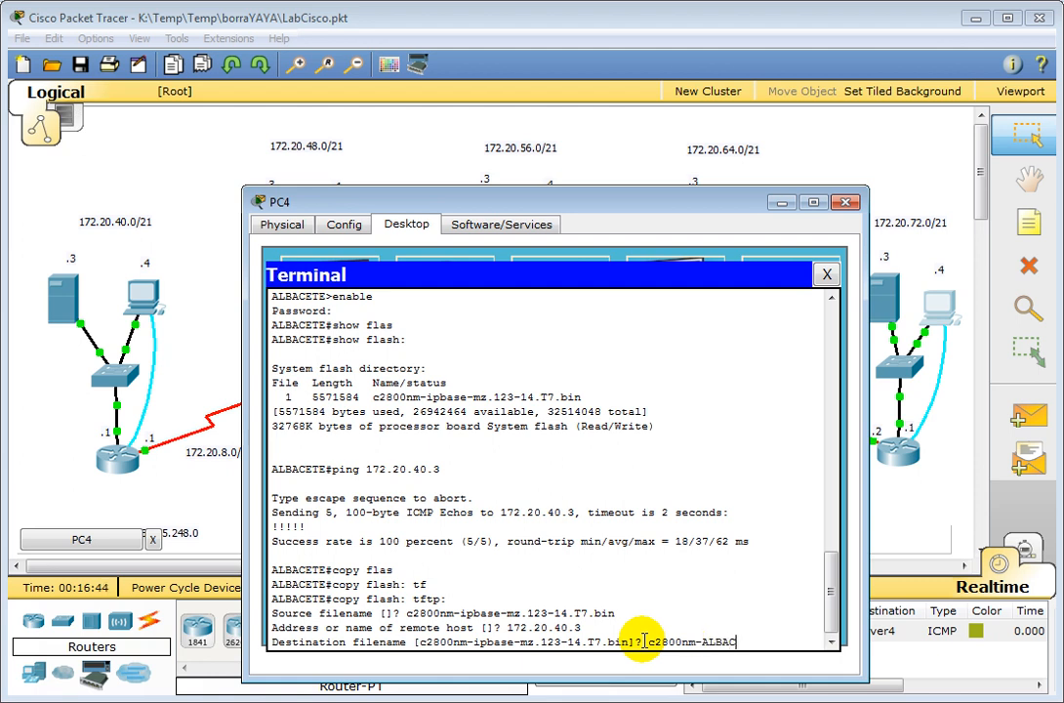
{"action": "type", "text": "ETE.bin"}
{"action": "key", "text": "Return"}
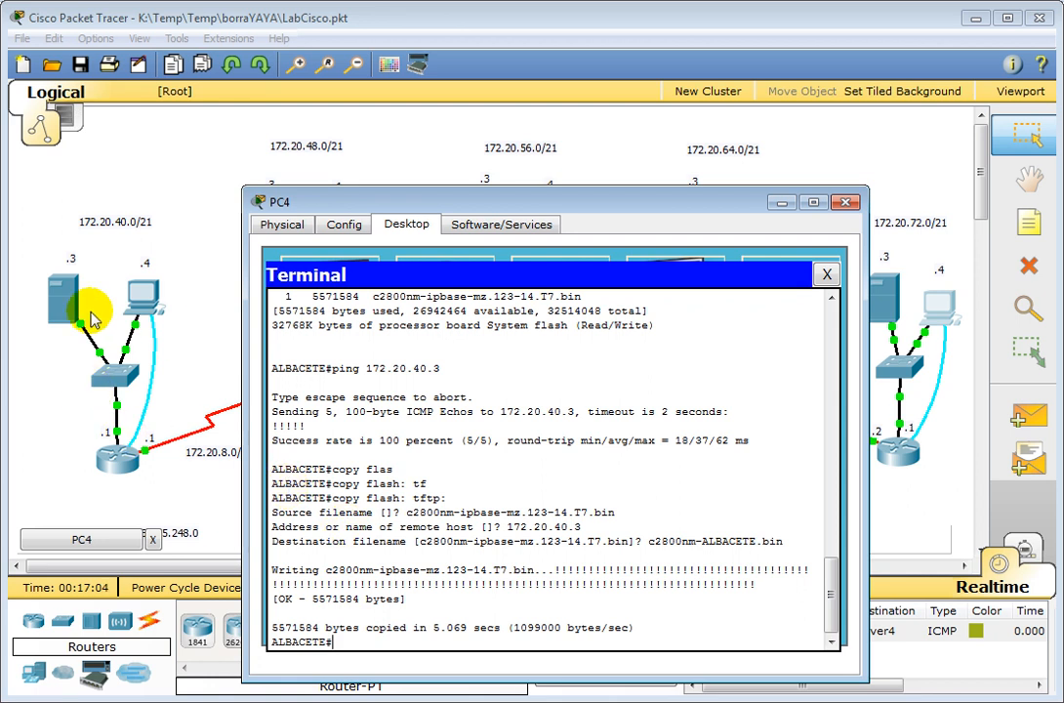
Step: Check Server0's TFTP file list for the ALBACETE image backup and select its entry
{"action": "left_click", "coordinate": [62, 299]}
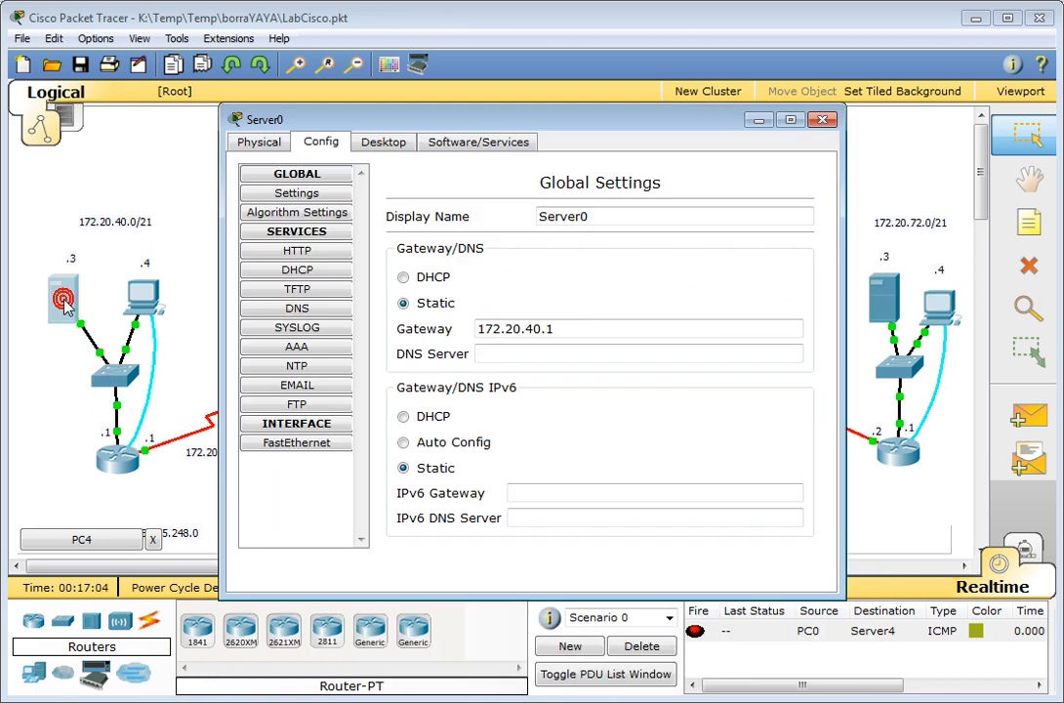
{"action": "left_click", "coordinate": [311, 290]}
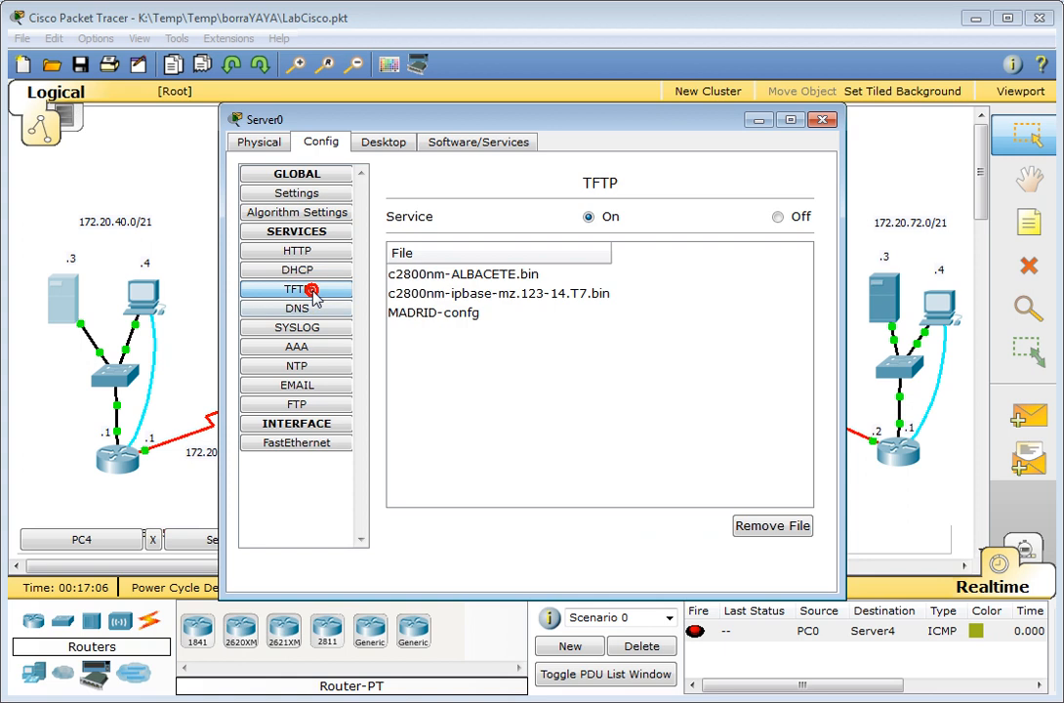
{"action": "left_click", "coordinate": [478, 277]}
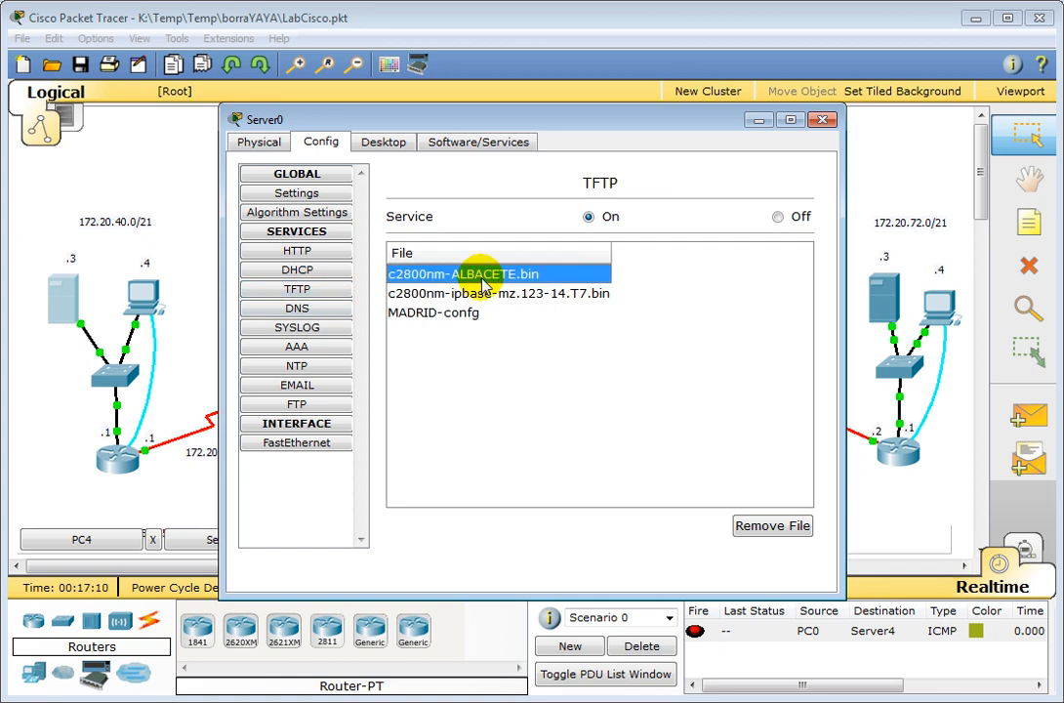